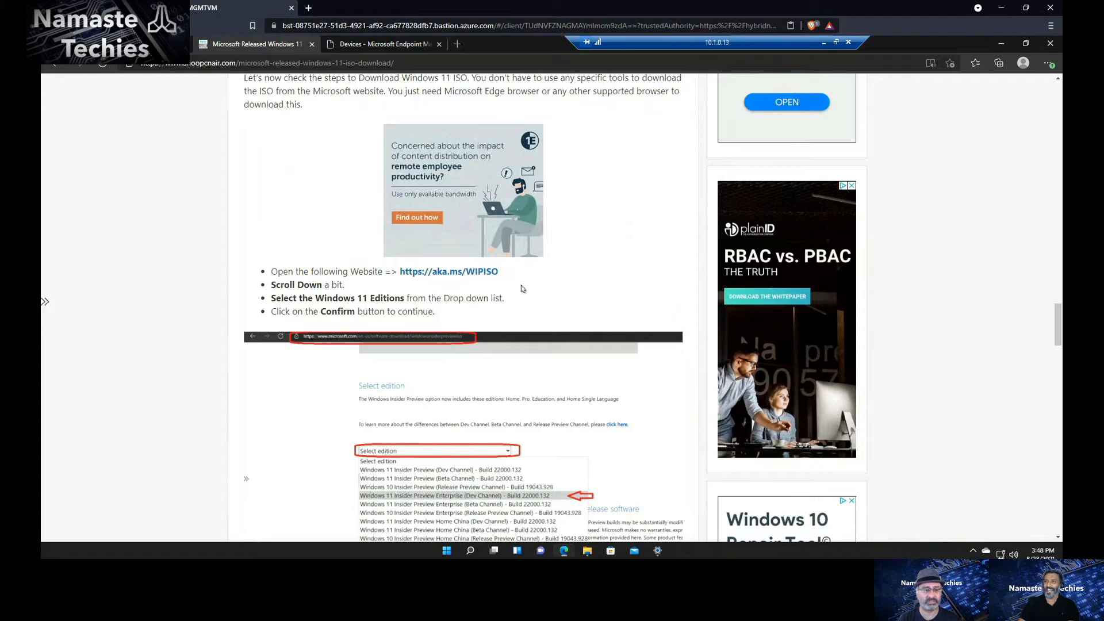
pyautogui.moveTo(498, 275); pyautogui.dragTo(397, 277)
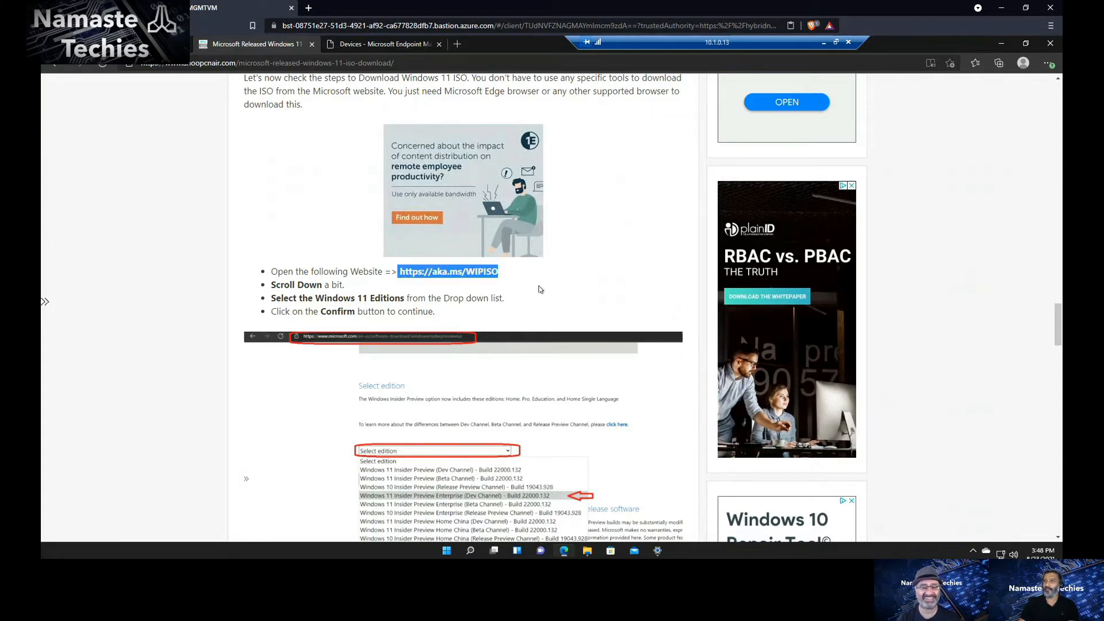
pyautogui.click(589, 550)
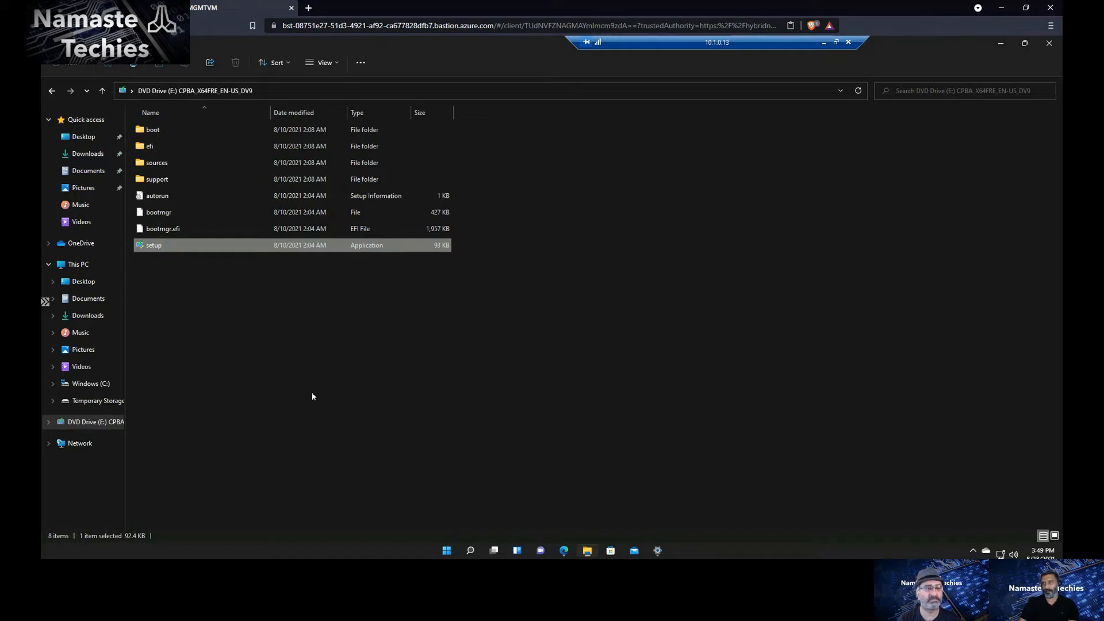
pyautogui.click(1002, 43)
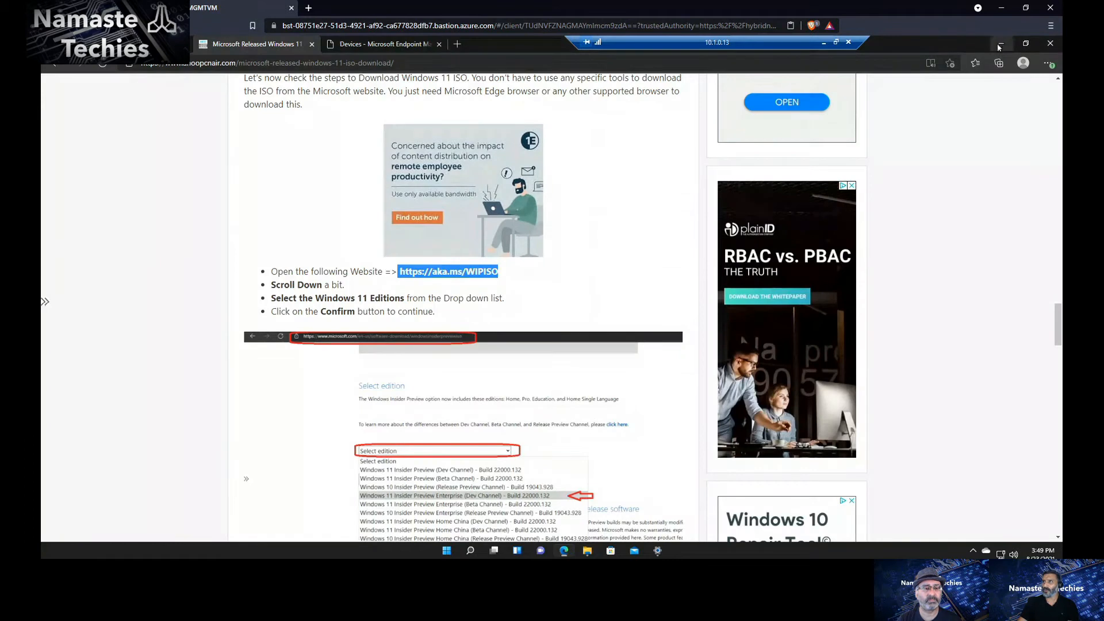
pyautogui.click(1000, 43)
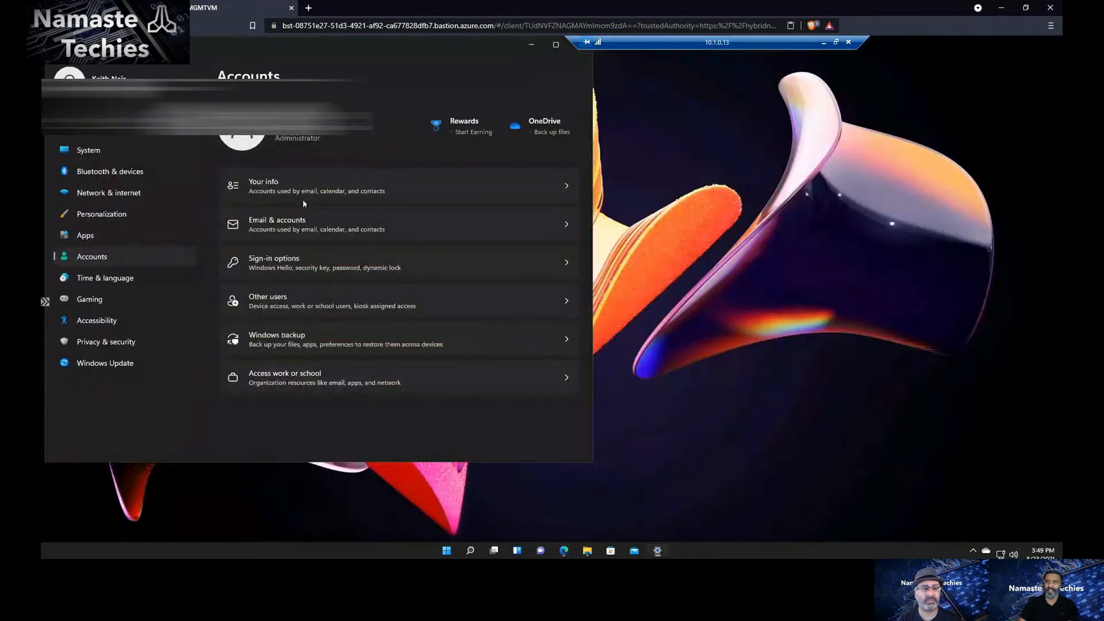
pyautogui.click(529, 45)
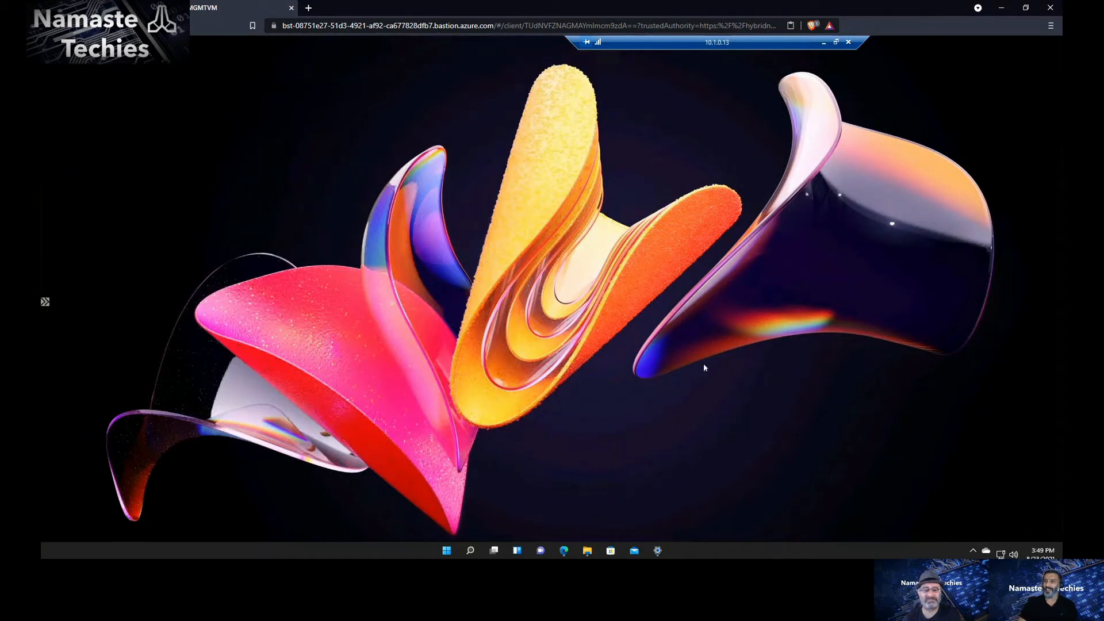
# - Open Windows Settings, view the System page and go to the Accounts page
pyautogui.click(447, 550)
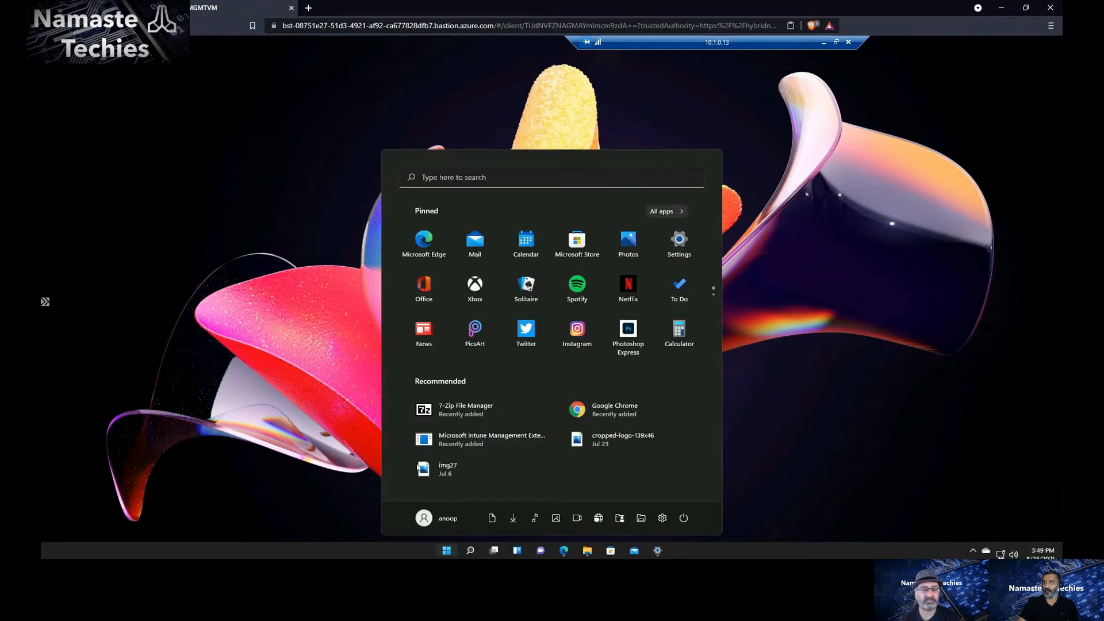
pyautogui.click(678, 252)
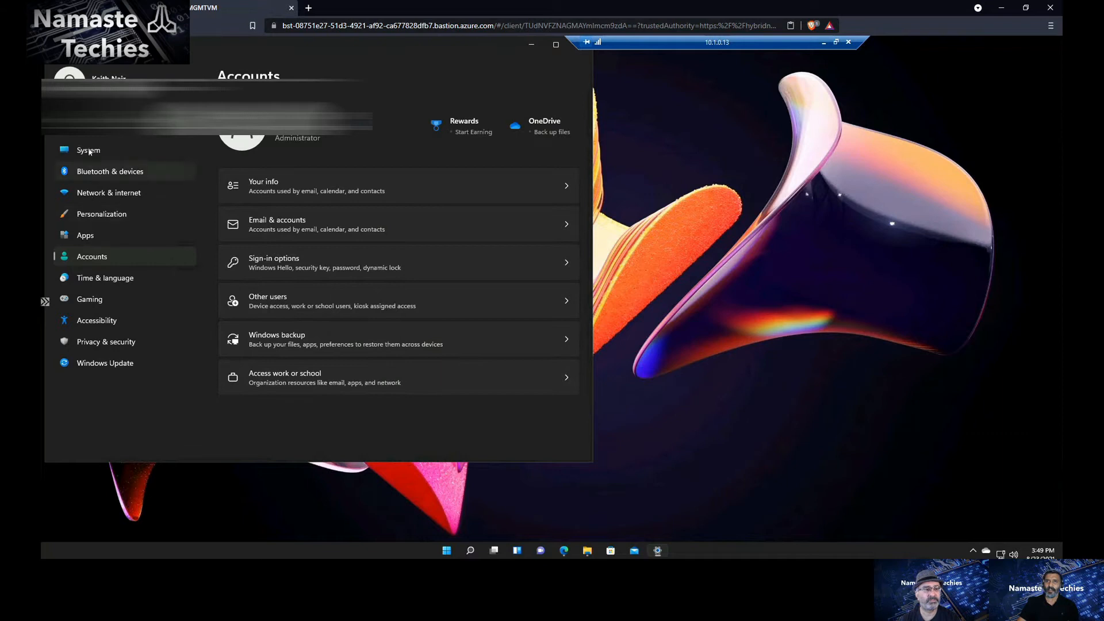
pyautogui.click(130, 150)
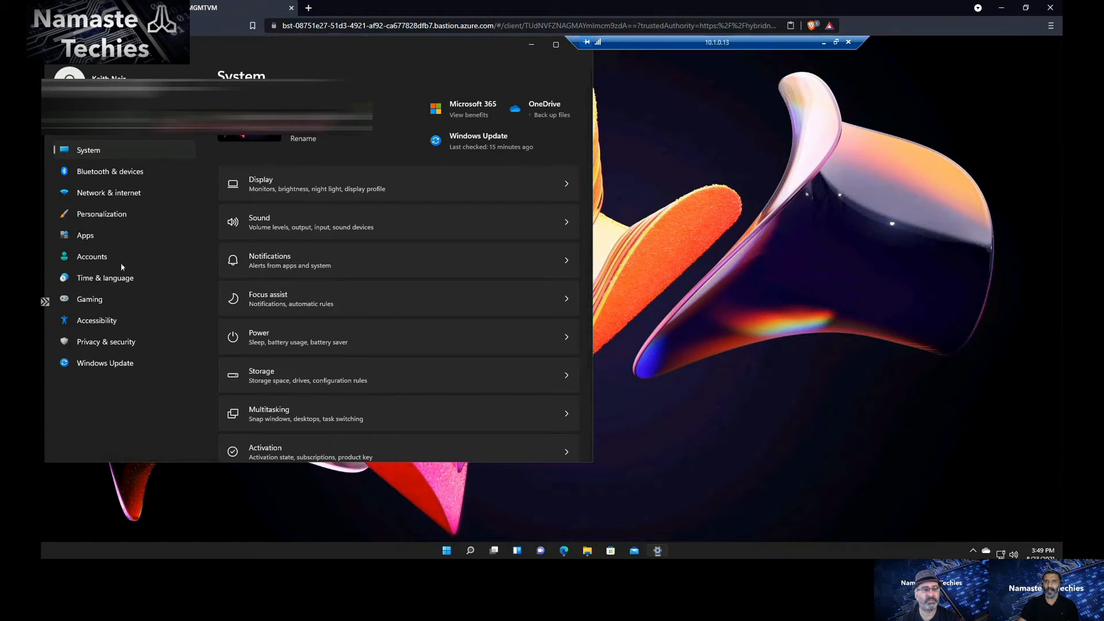
pyautogui.click(92, 258)
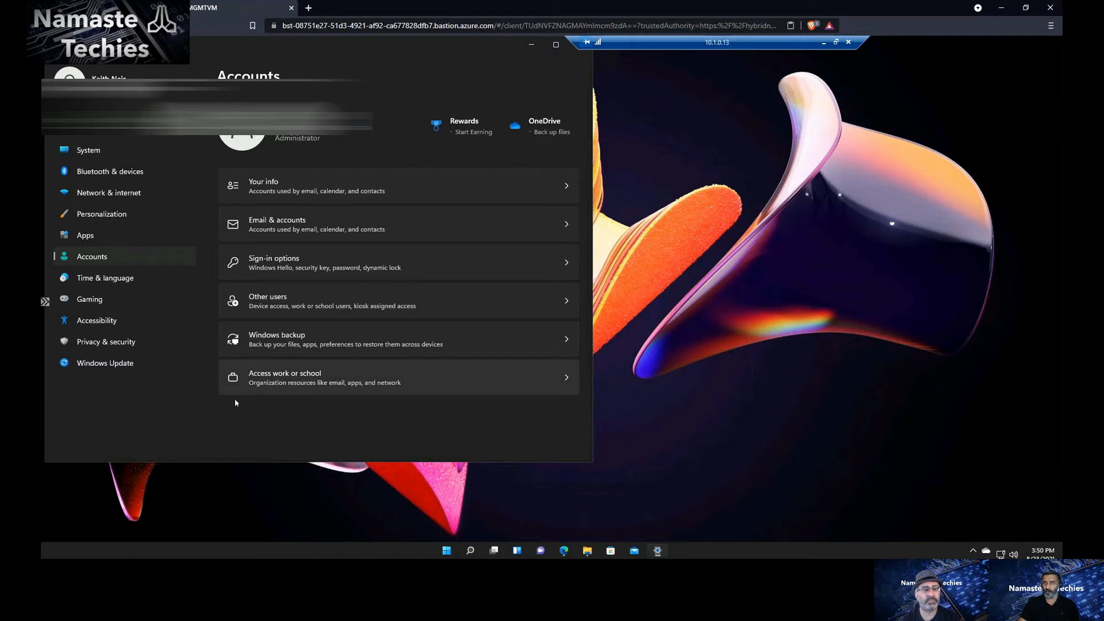
# - Open Access work or school and view the options for connecting a new account, closing the dialog without connecting
pyautogui.click(311, 376)
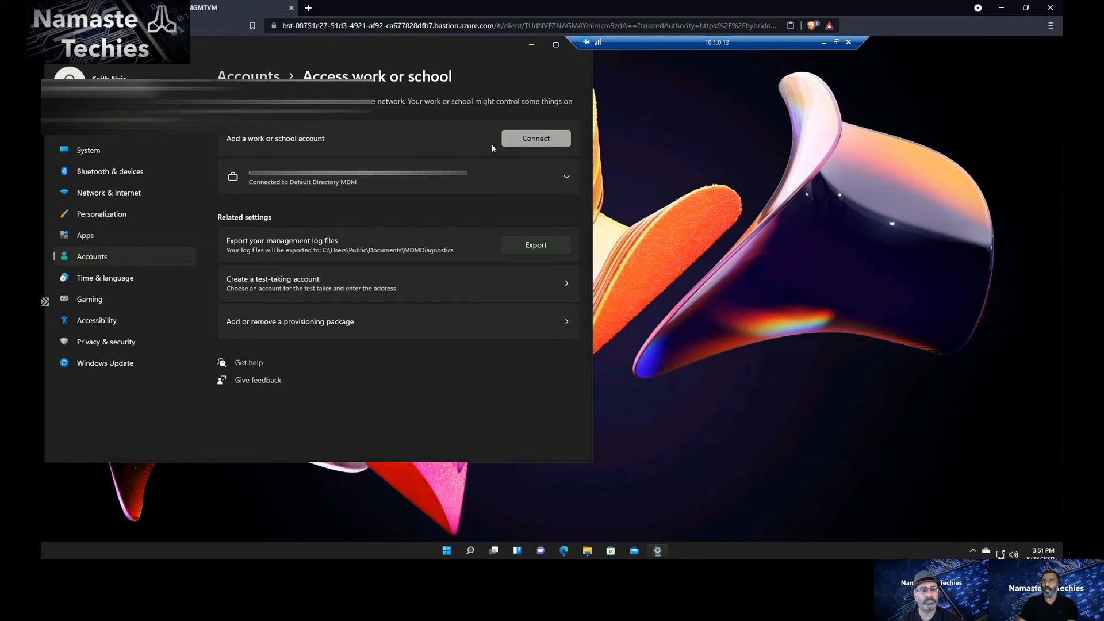
pyautogui.click(534, 144)
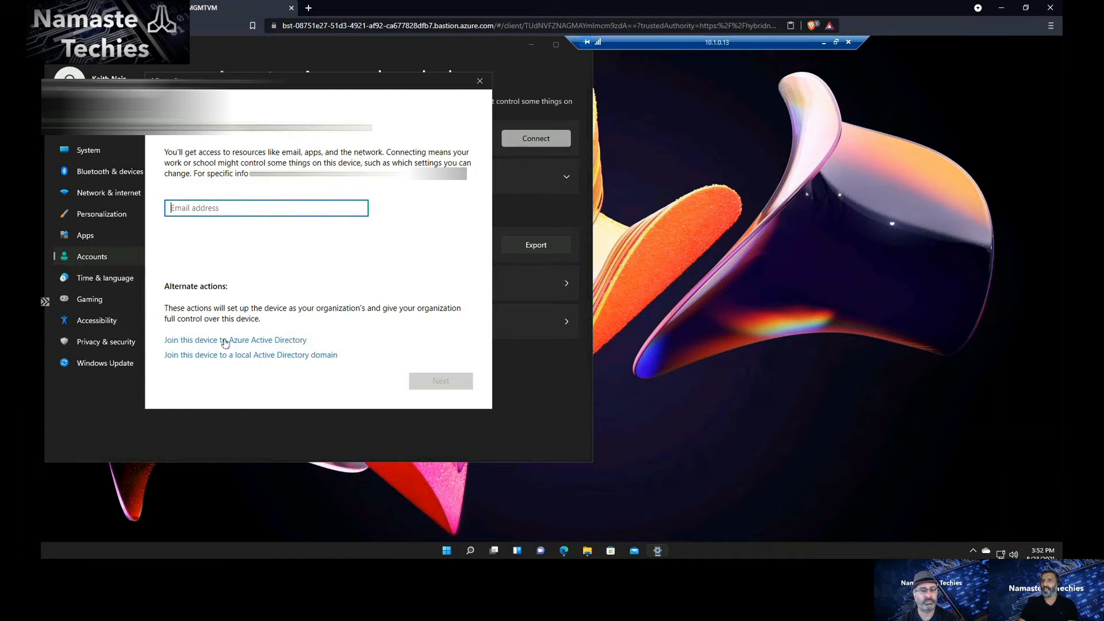
pyautogui.click(478, 82)
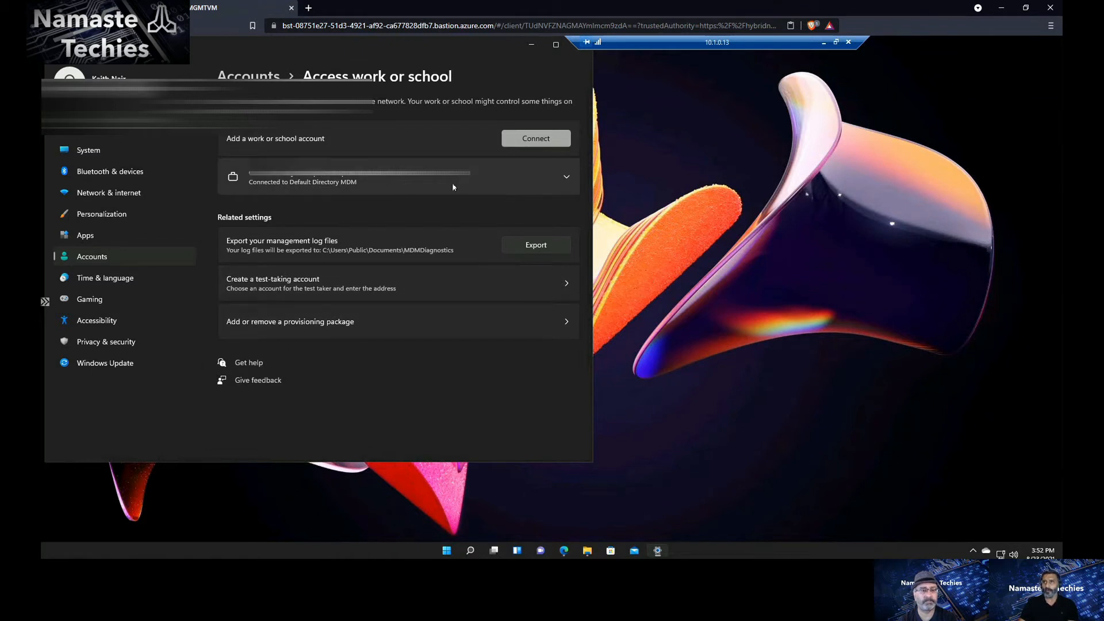
# - Open the management info of the connected Default Directory account and sync the device
pyautogui.click(484, 175)
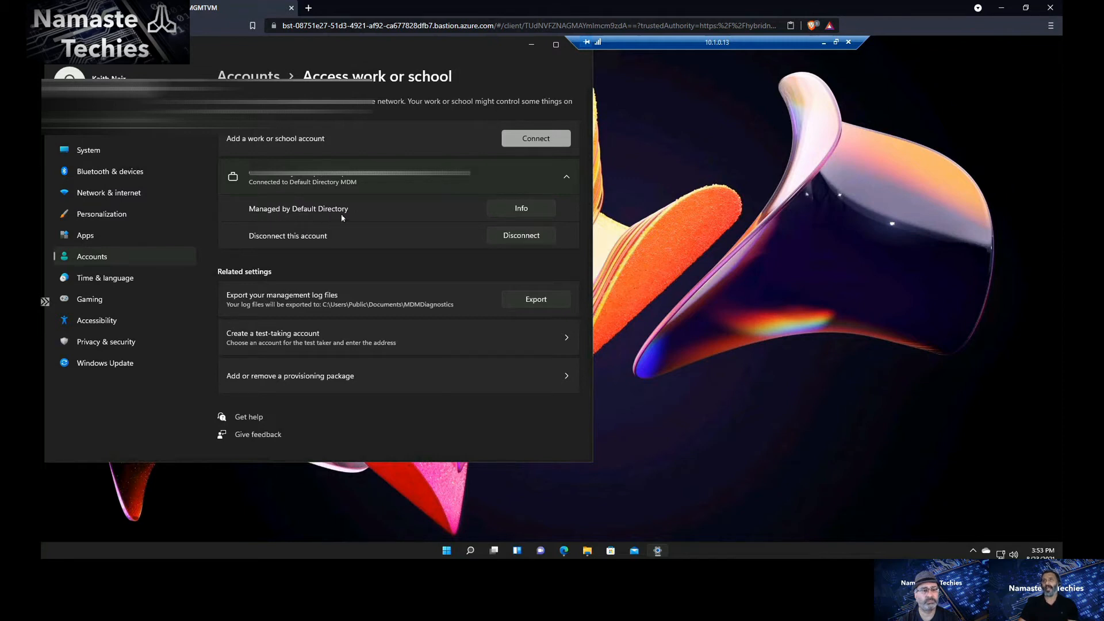
pyautogui.click(509, 208)
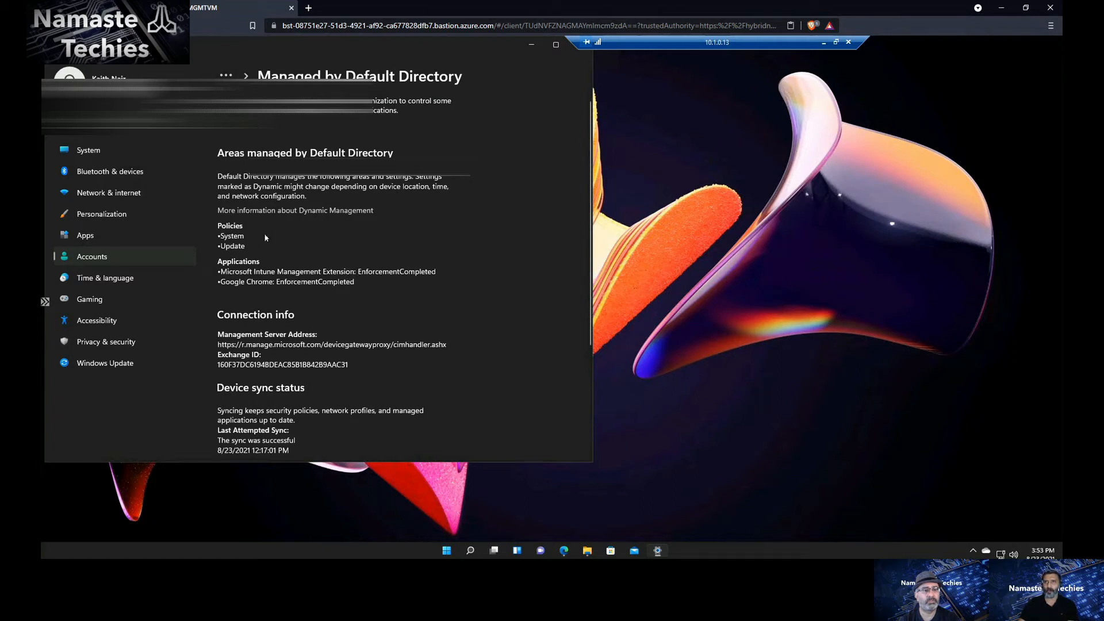
pyautogui.scroll(-1, 320, 364)
pyautogui.scroll(-1, 320, 364)
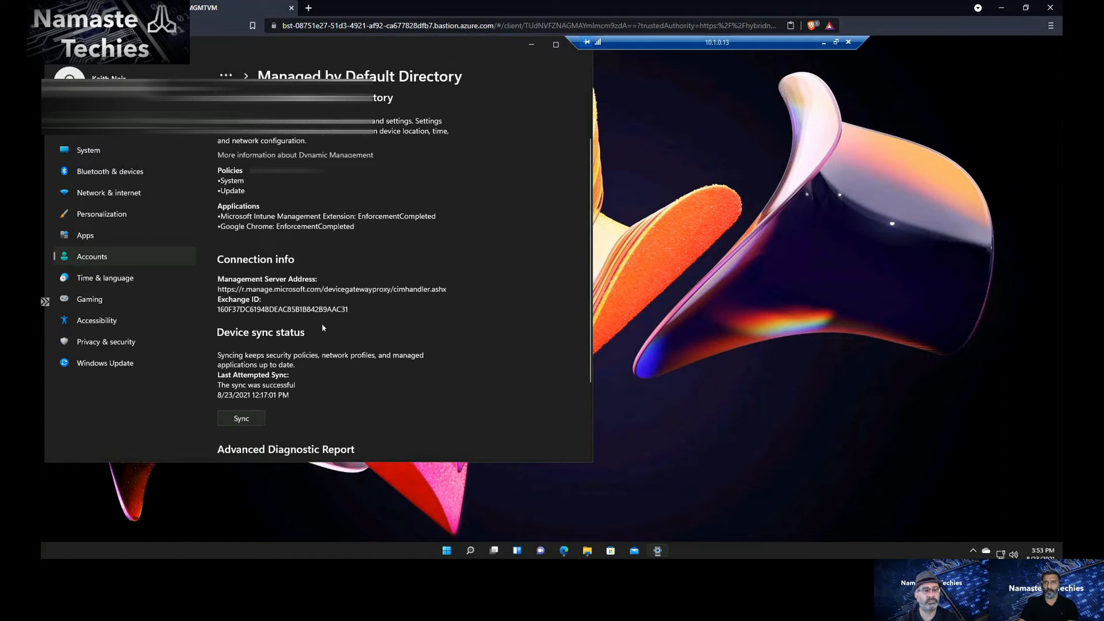
pyautogui.scroll(-2, 322, 325)
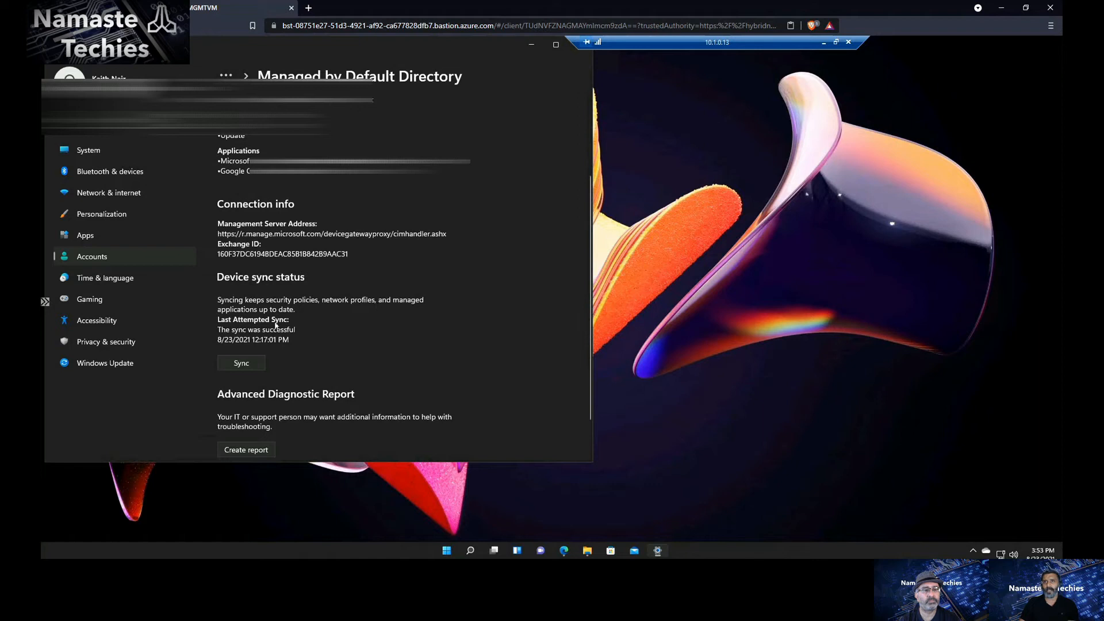
pyautogui.click(253, 364)
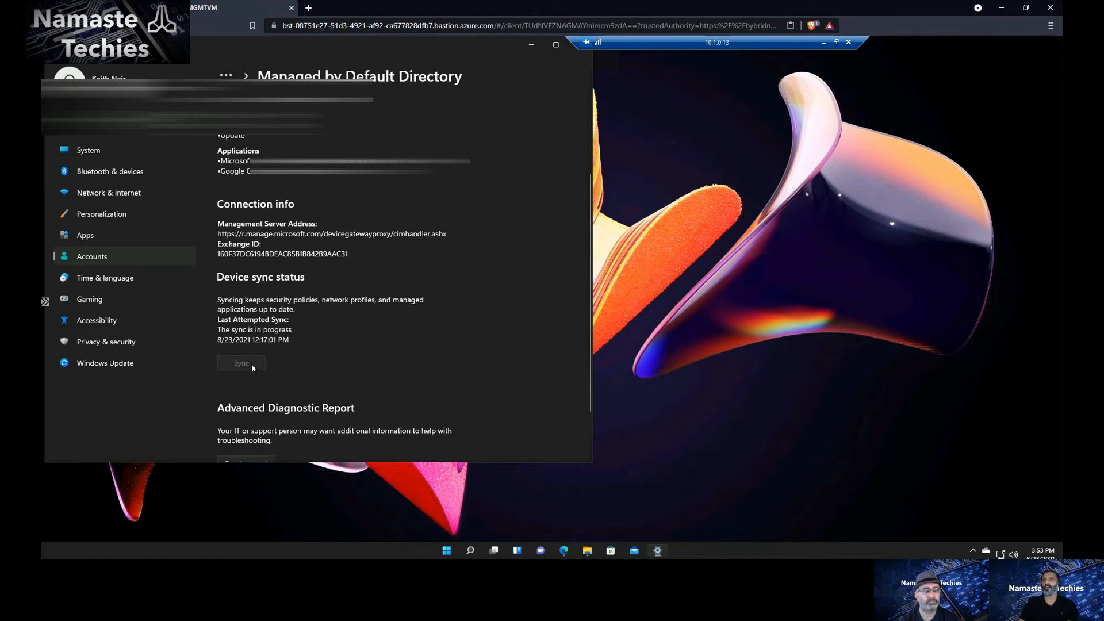
# - Review the managed policies, applications, sync status and diagnostic report export option, and minimize Settings without exporting
pyautogui.scroll(-1, 322, 356)
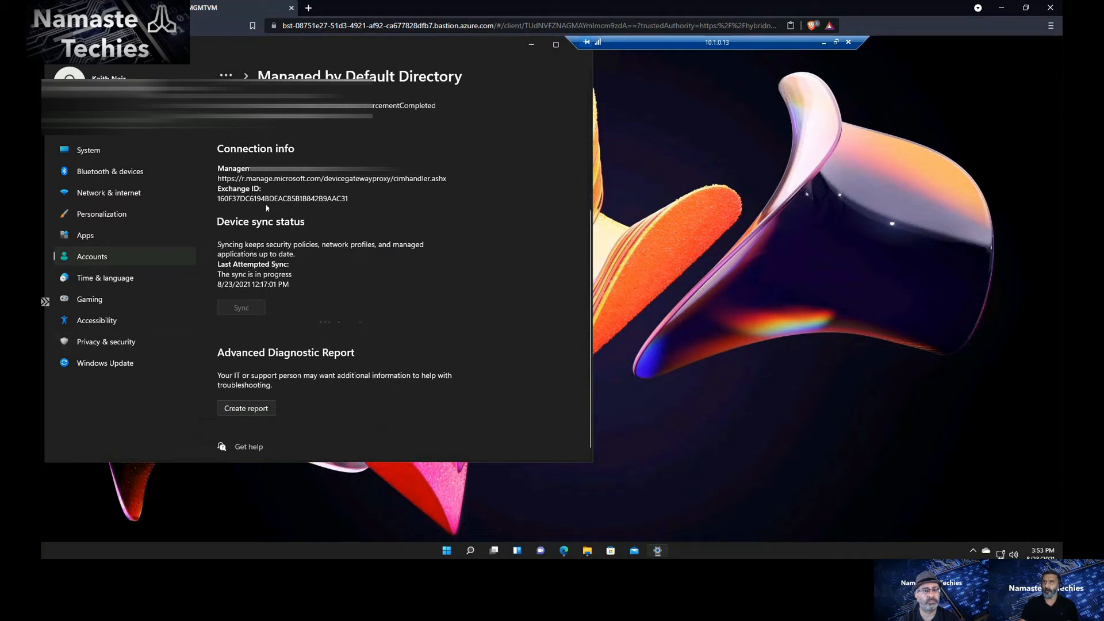
pyautogui.scroll(3, 285, 255)
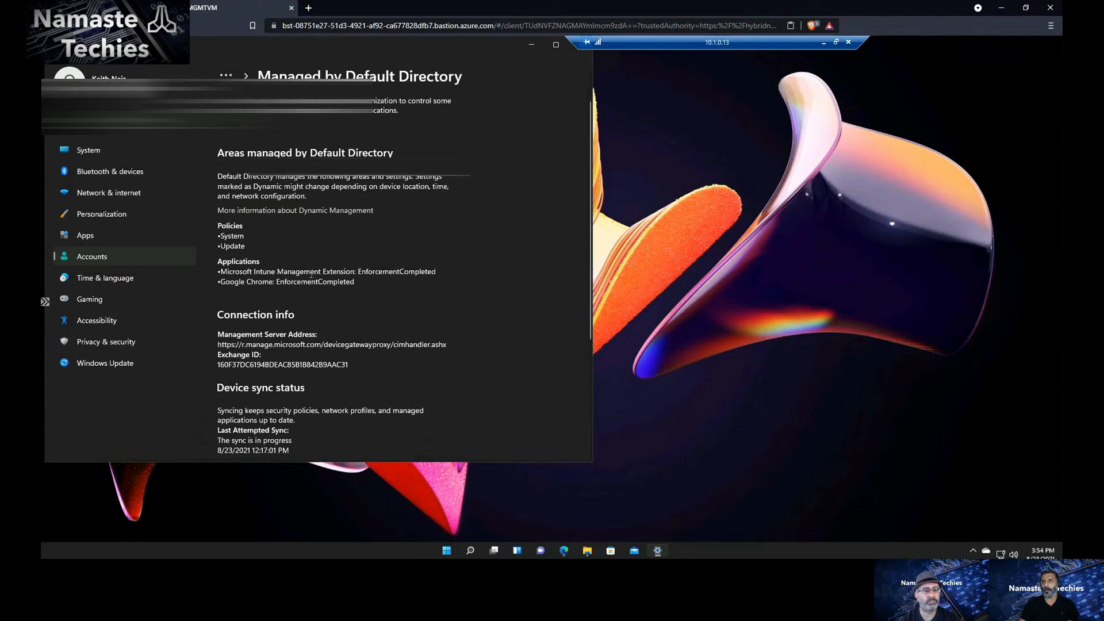
pyautogui.scroll(-3, 311, 274)
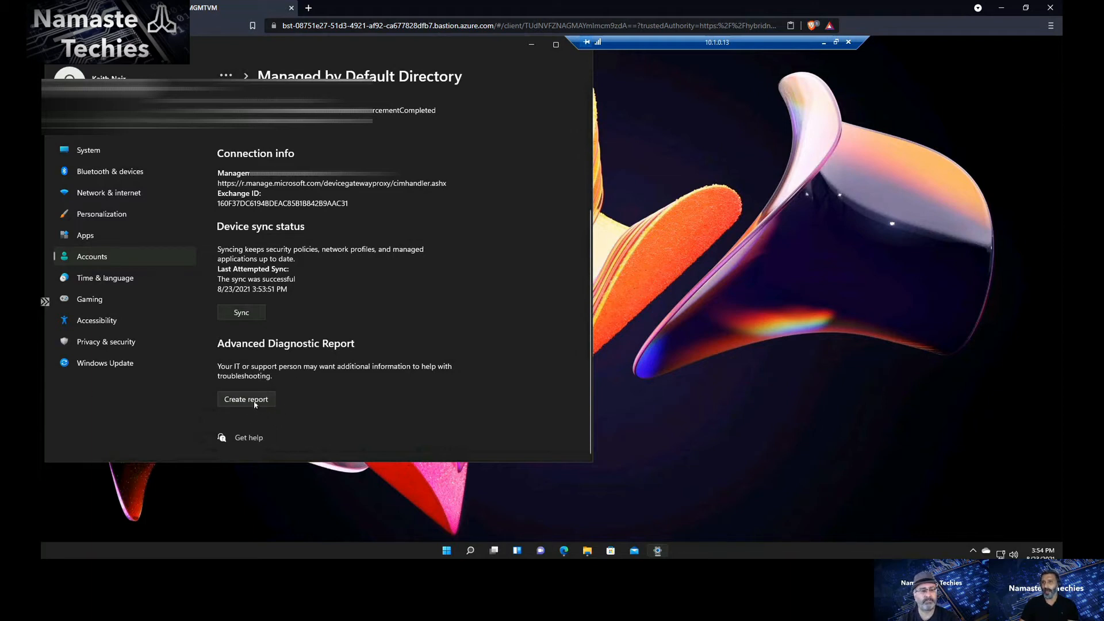
pyautogui.click(254, 403)
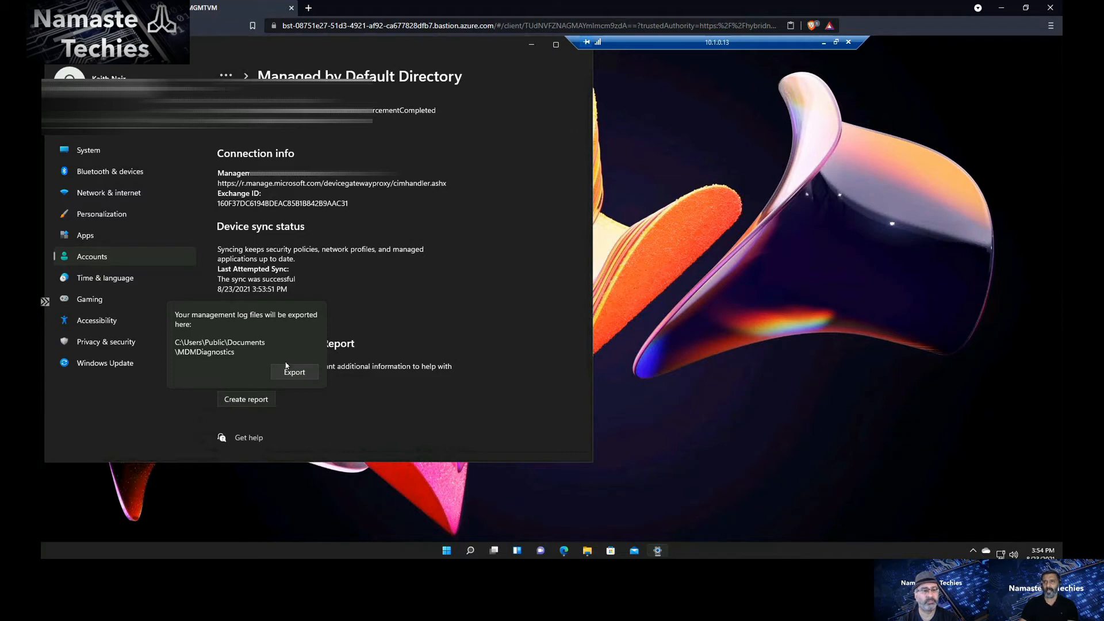
pyautogui.click(397, 334)
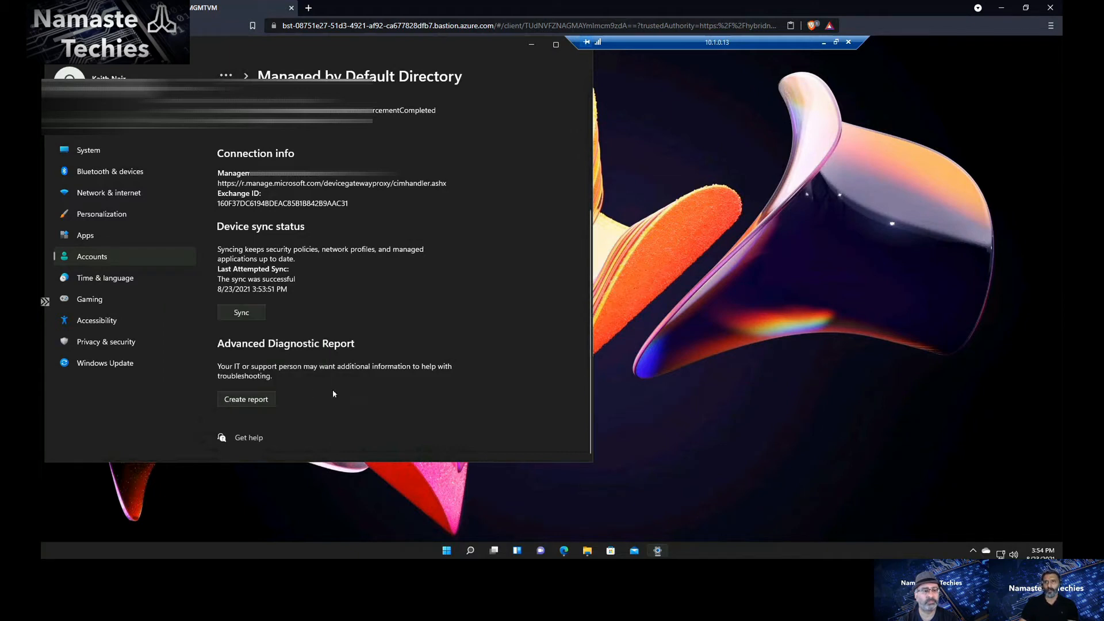
pyautogui.scroll(3, 385, 337)
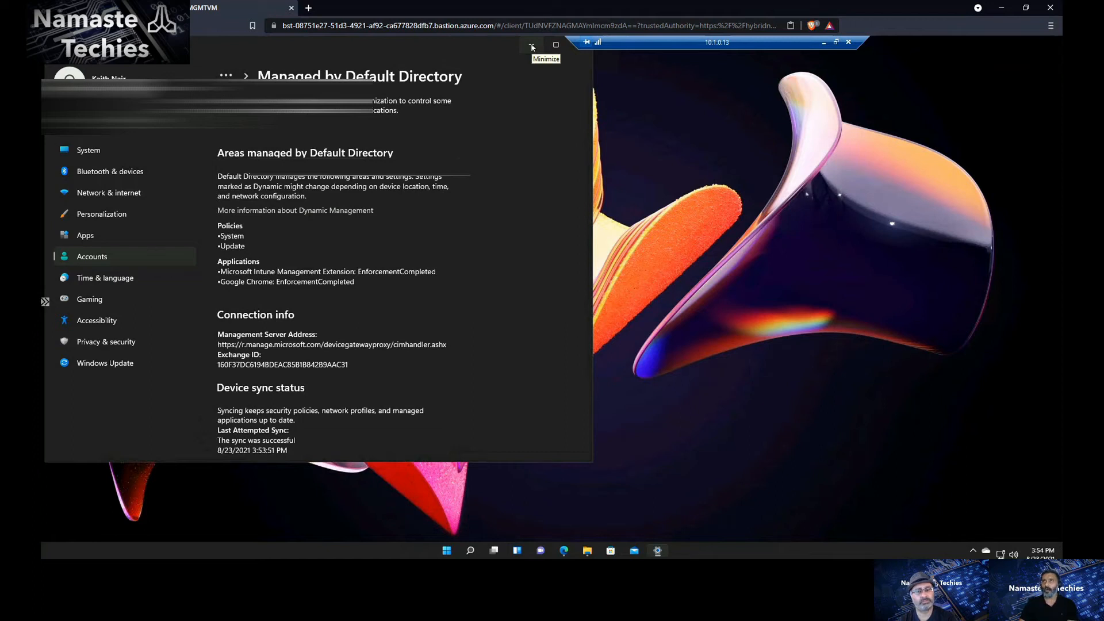
pyautogui.click(531, 46)
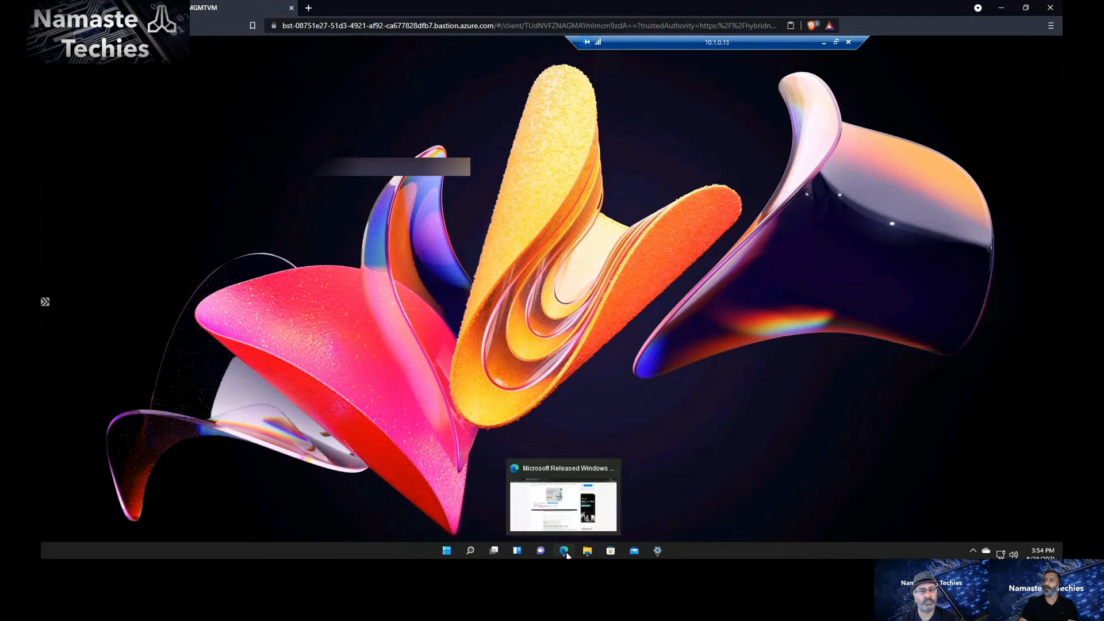
# - Switch to the Microsoft Endpoint Manager admin center, open the WINDOWS11 device from all devices and copy its device name
pyautogui.click(542, 511)
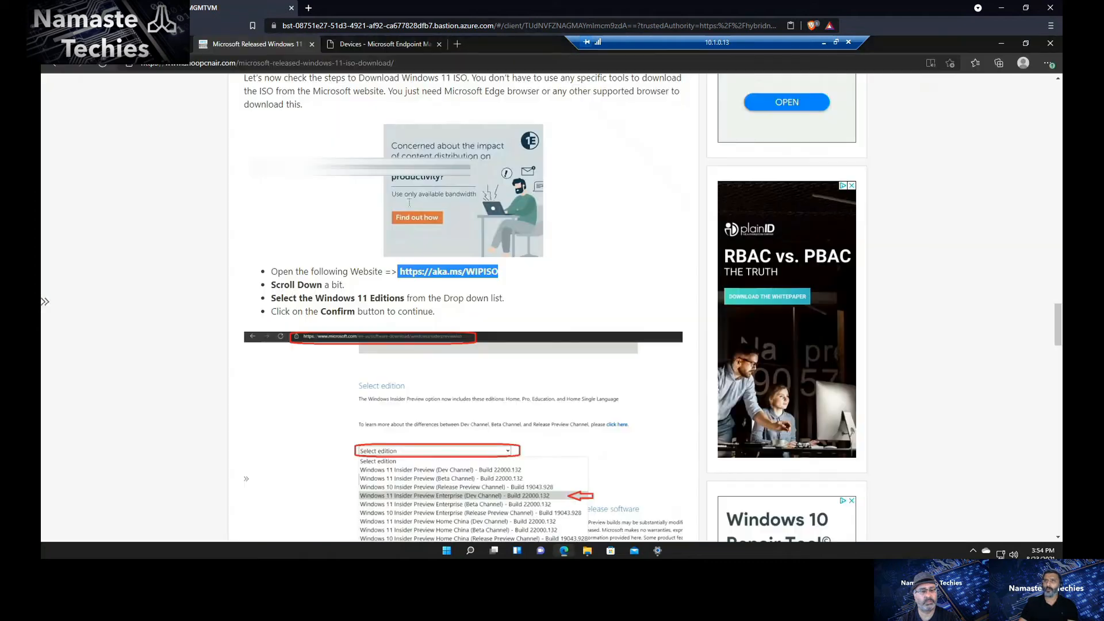
pyautogui.click(361, 44)
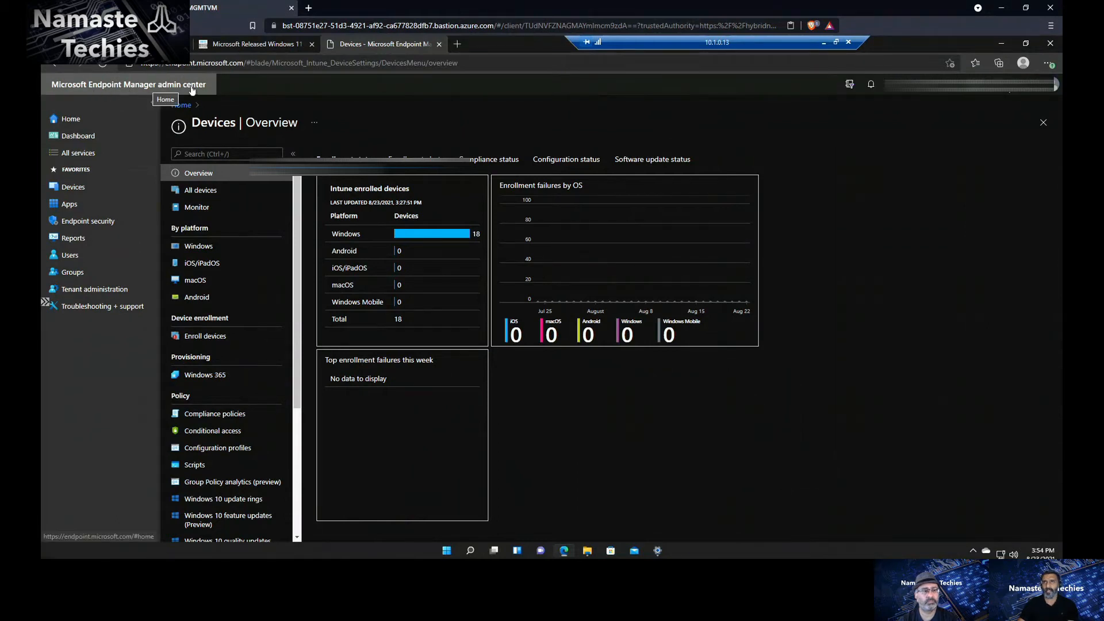
pyautogui.click(211, 195)
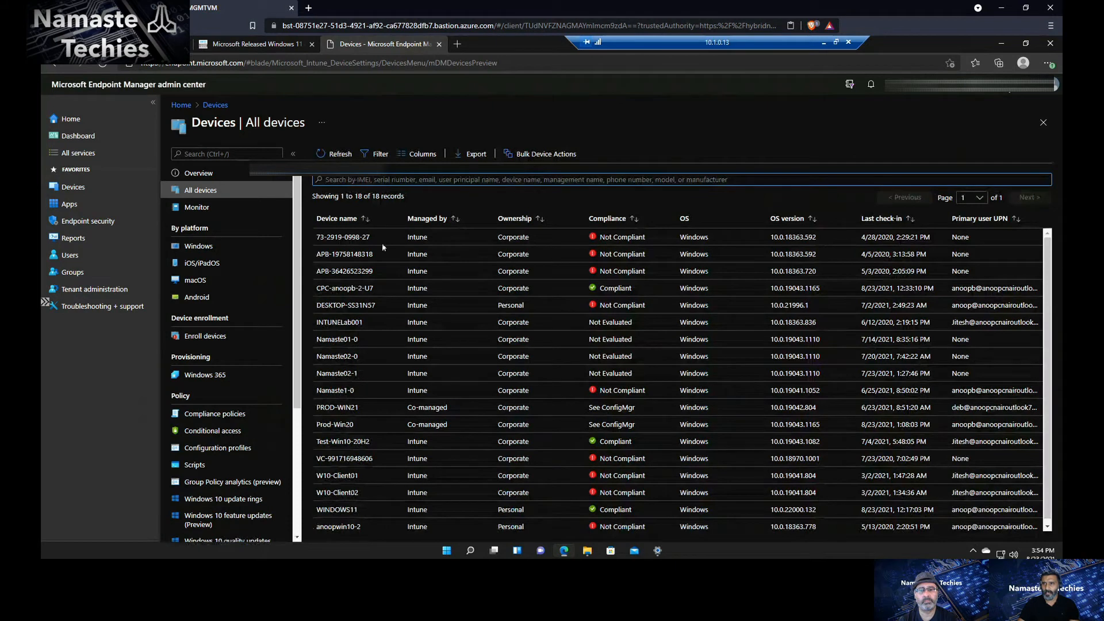
pyautogui.scroll(-1, 417, 387)
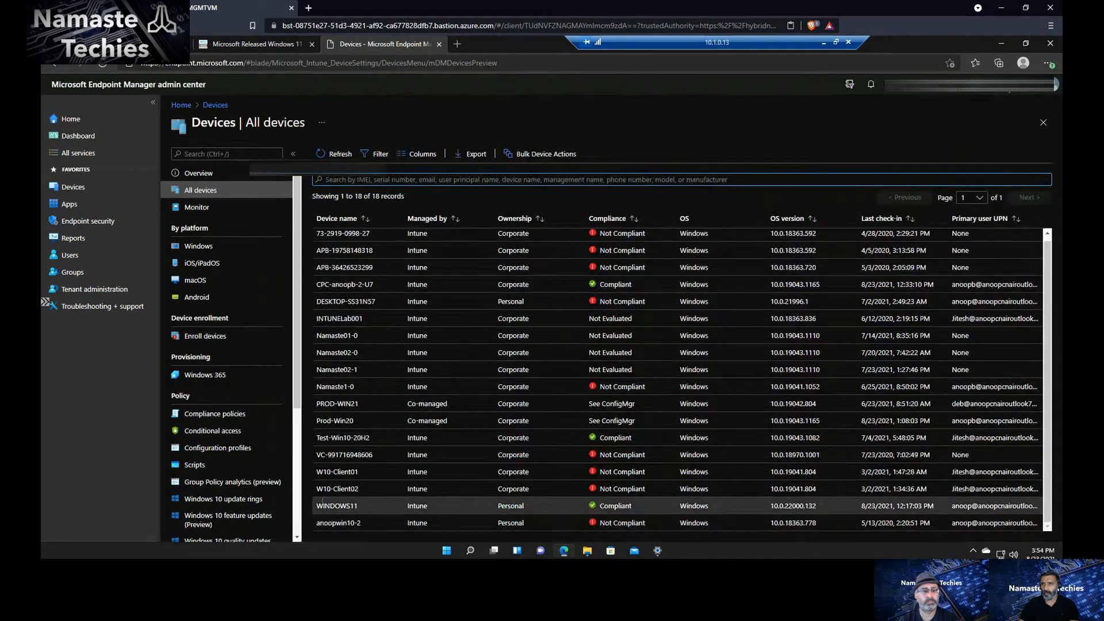
pyautogui.click(338, 505)
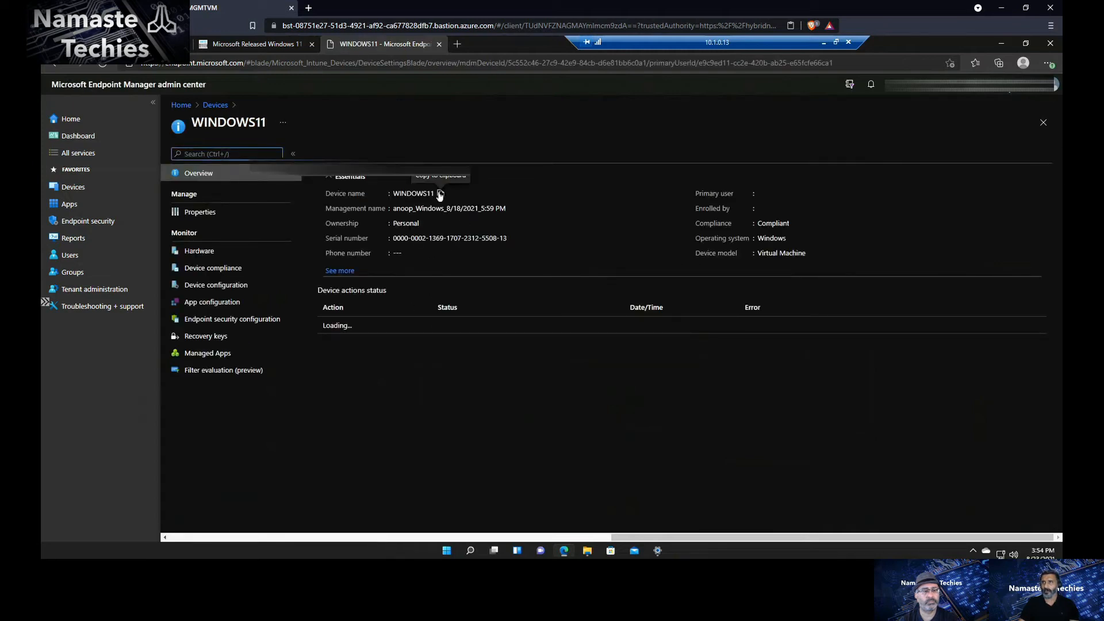
pyautogui.click(440, 193)
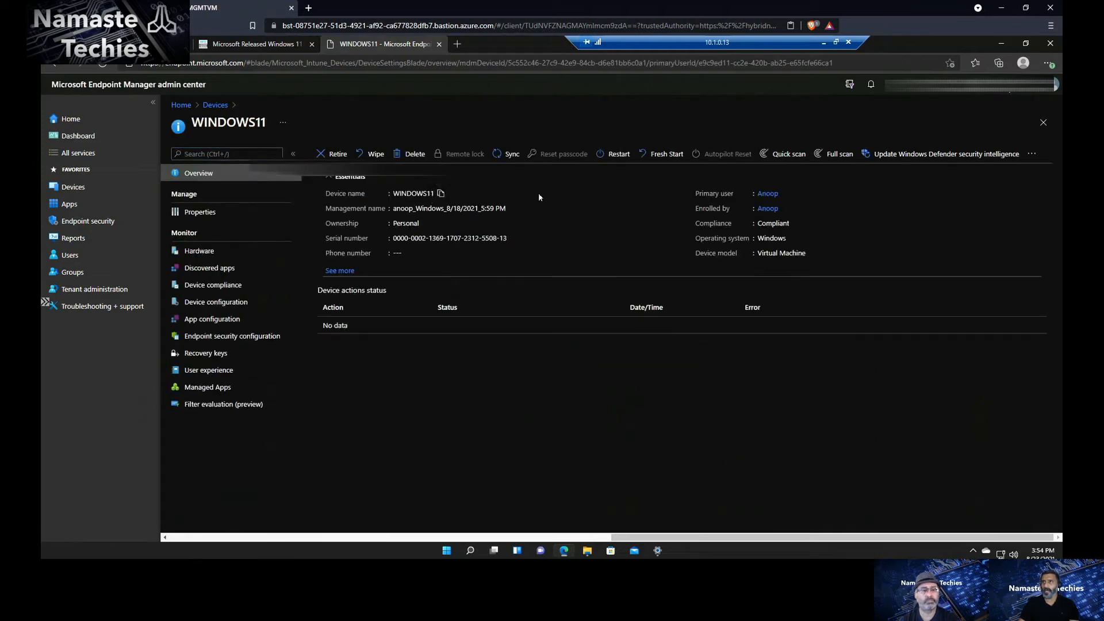
# - View the WINDOWS11 device's properties and hardware details, highlighting the operating system version
pyautogui.click(194, 213)
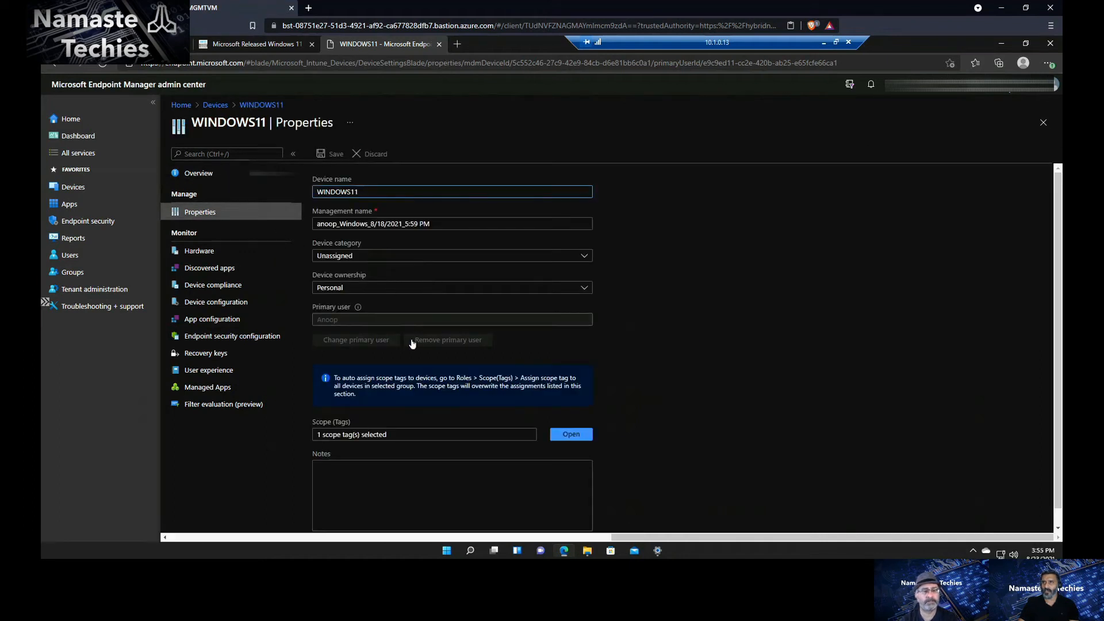
pyautogui.click(236, 255)
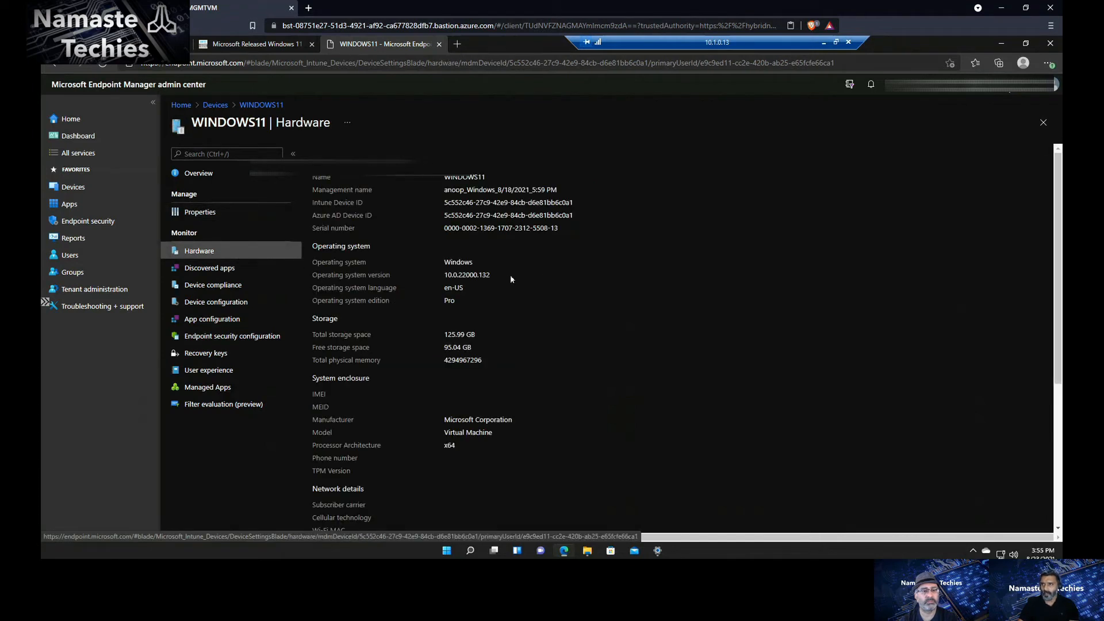
pyautogui.moveTo(489, 275); pyautogui.dragTo(444, 275)
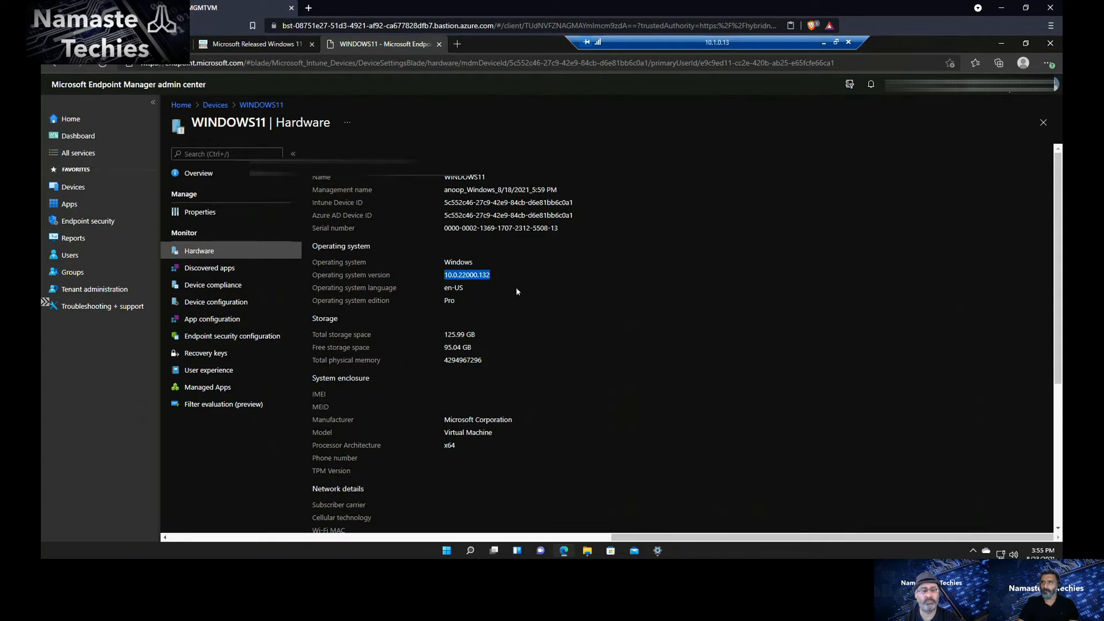
pyautogui.click(473, 279)
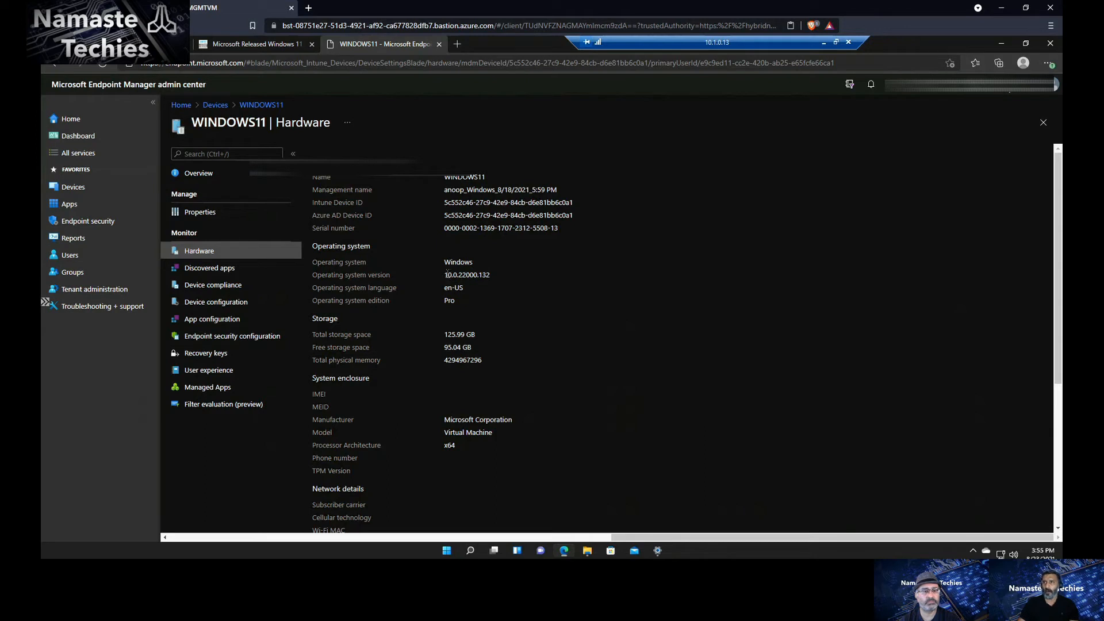
pyautogui.moveTo(444, 275); pyautogui.dragTo(467, 275)
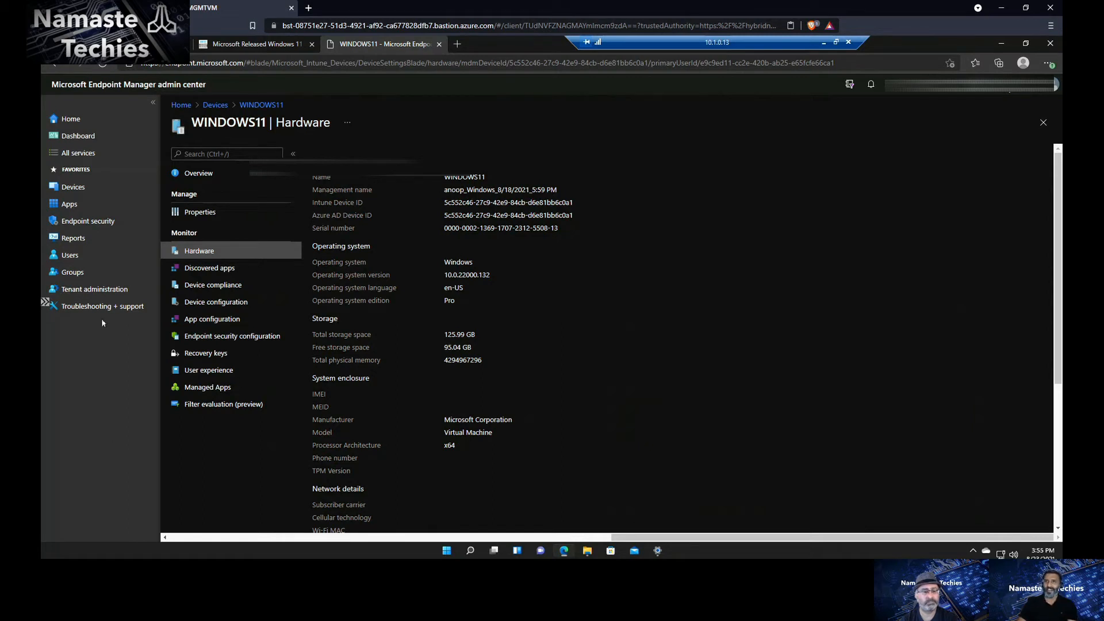
# - Open the assignment filters list in the tenant administration area
pyautogui.click(106, 294)
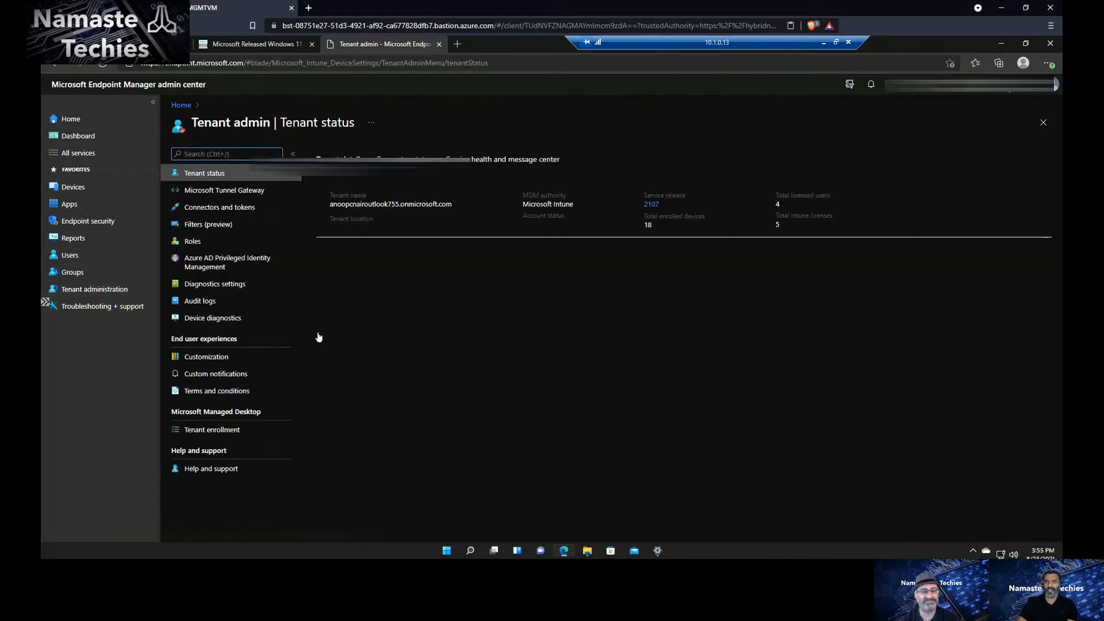
pyautogui.click(214, 226)
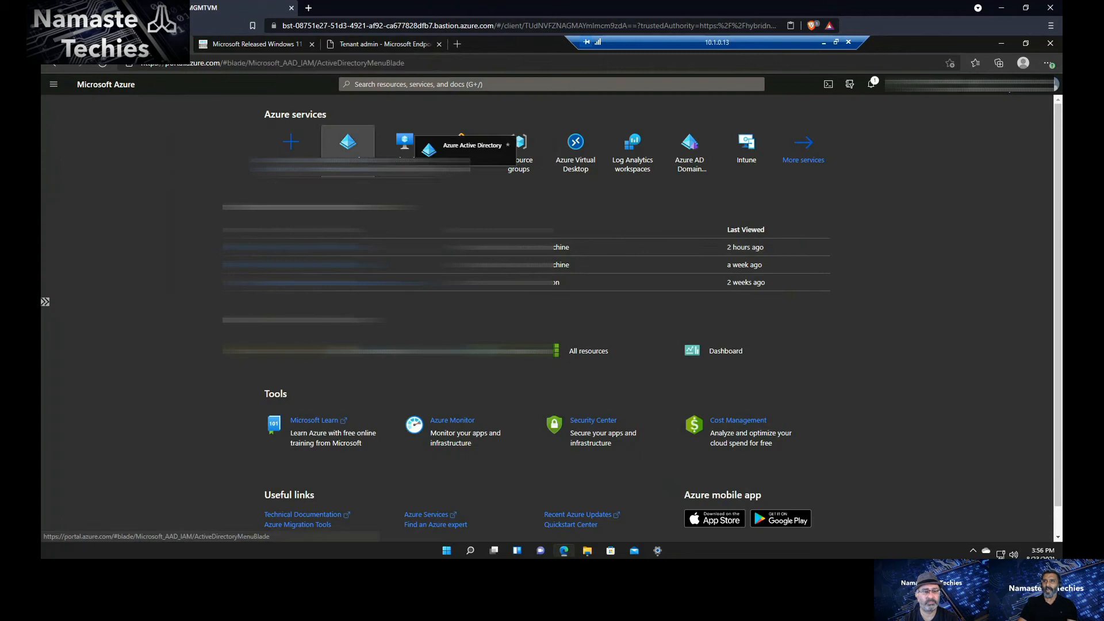
# - Switch to the Azure portal, open the Azure Active Directory groups and search them for HTMD
pyautogui.click(348, 141)
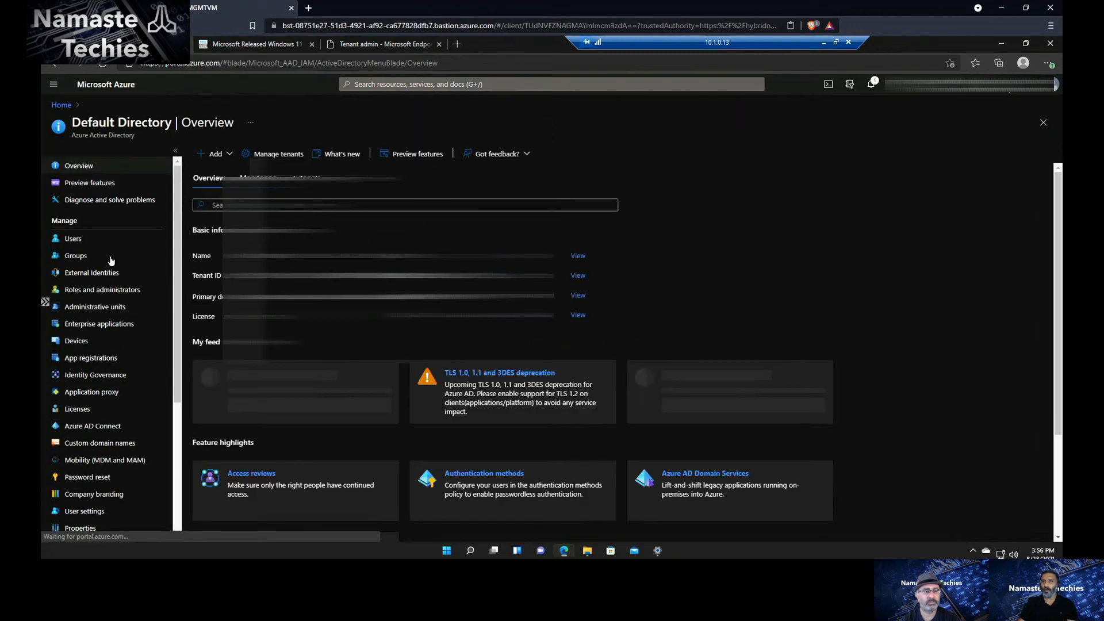
pyautogui.click(110, 256)
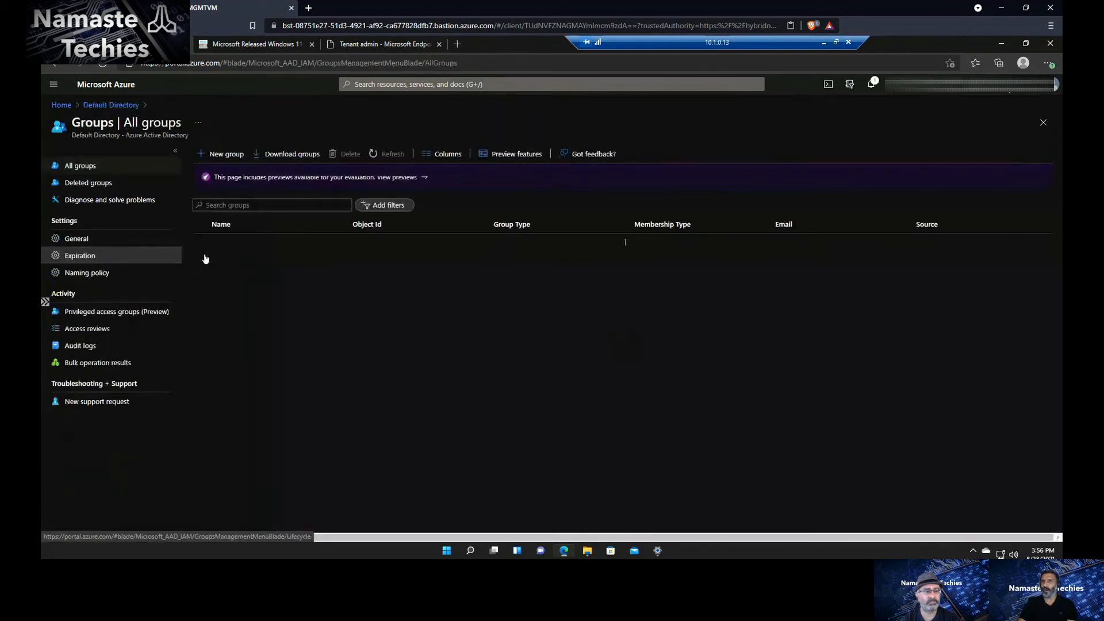
pyautogui.click(260, 206)
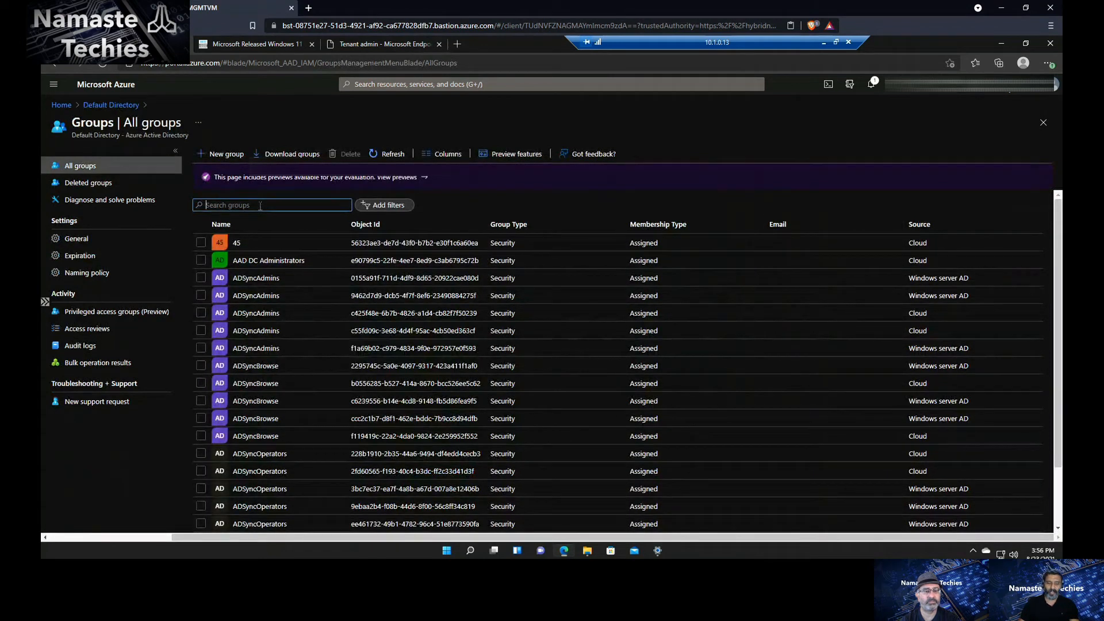
pyautogui.write('HTMD')
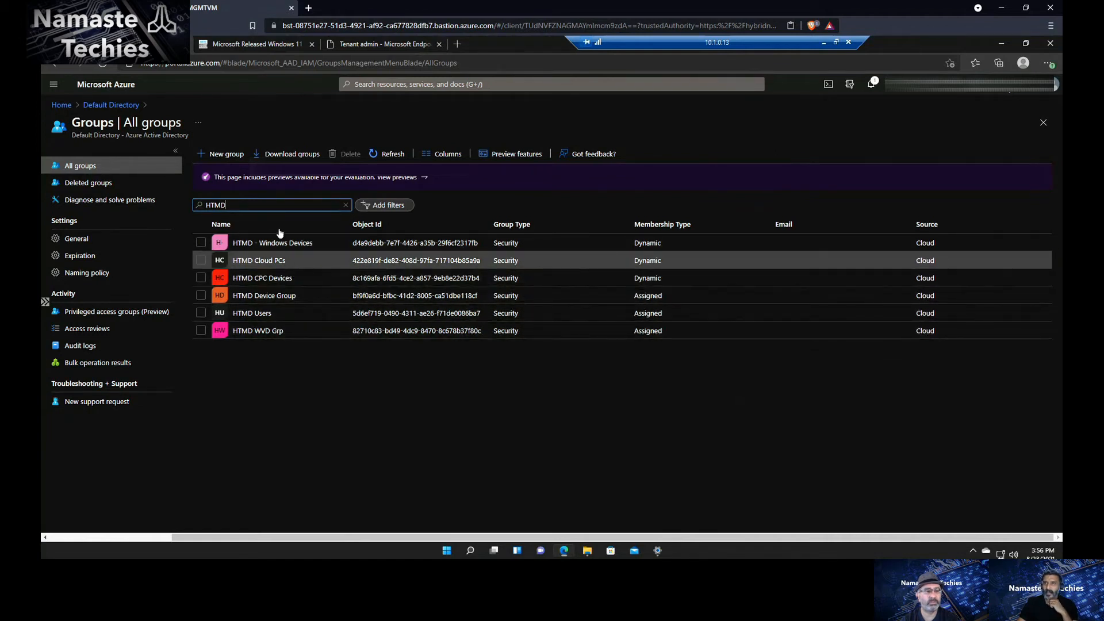
# - Search the groups for Windows 11 and open the Windows 11 Devices group
pyautogui.doubleClick(215, 204)
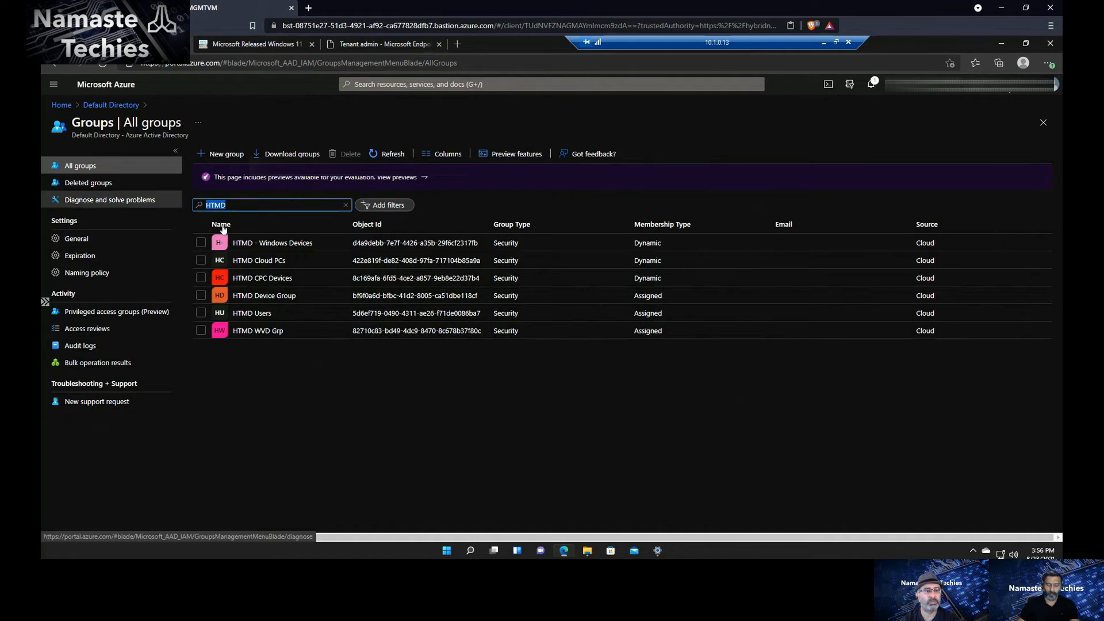
pyautogui.write('Windows 11')
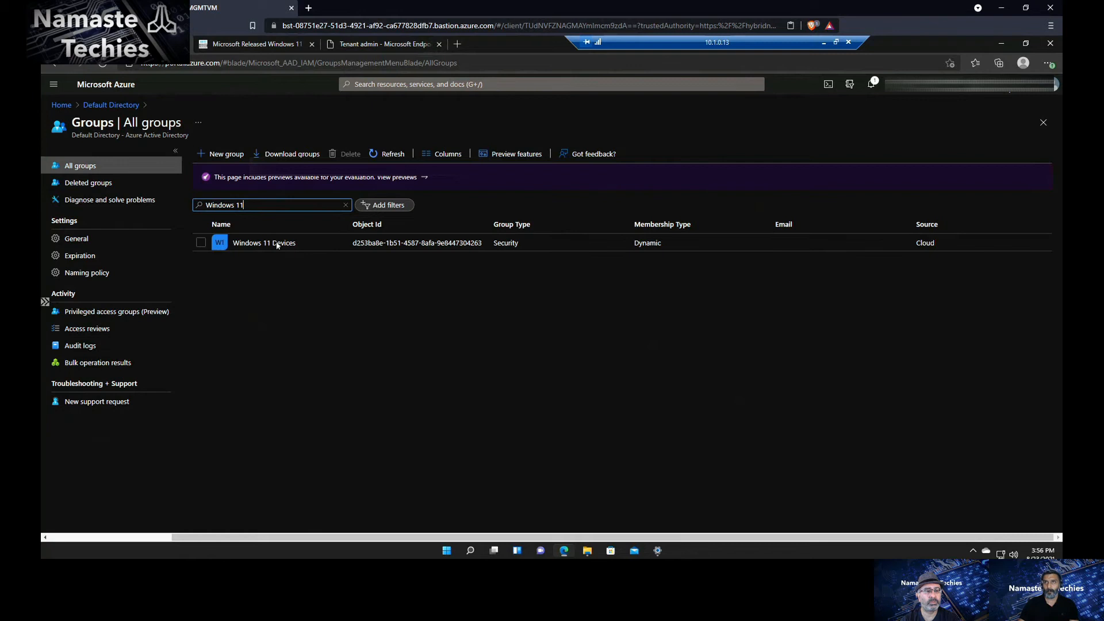
pyautogui.click(274, 242)
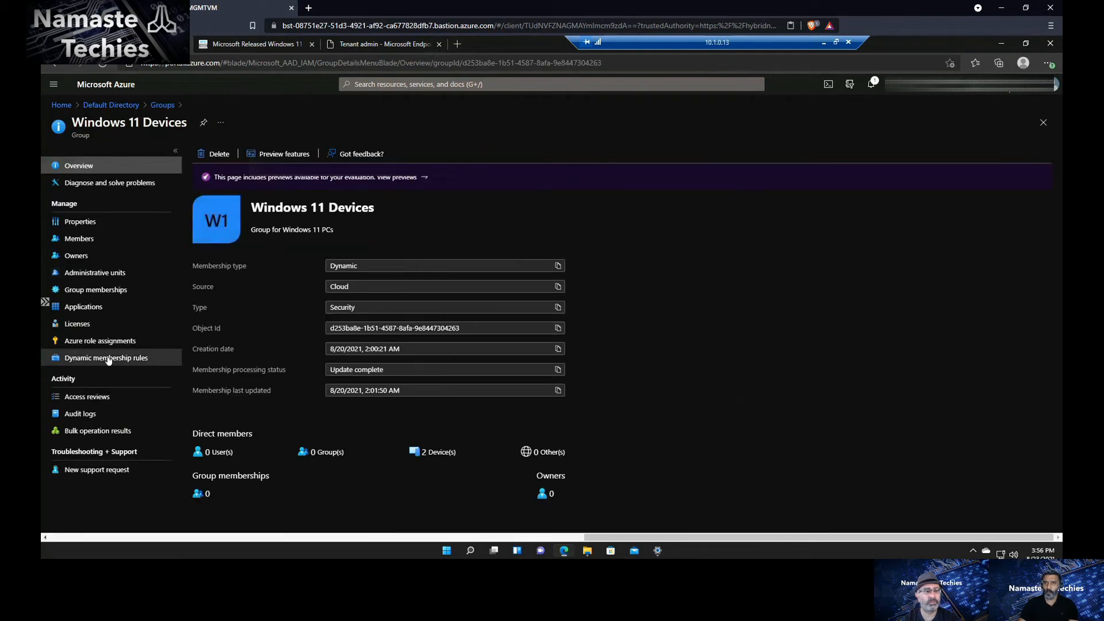
# - Examine the deviceOSVersion expression in the Windows 11 Devices group's dynamic membership rules without changing it
pyautogui.click(111, 359)
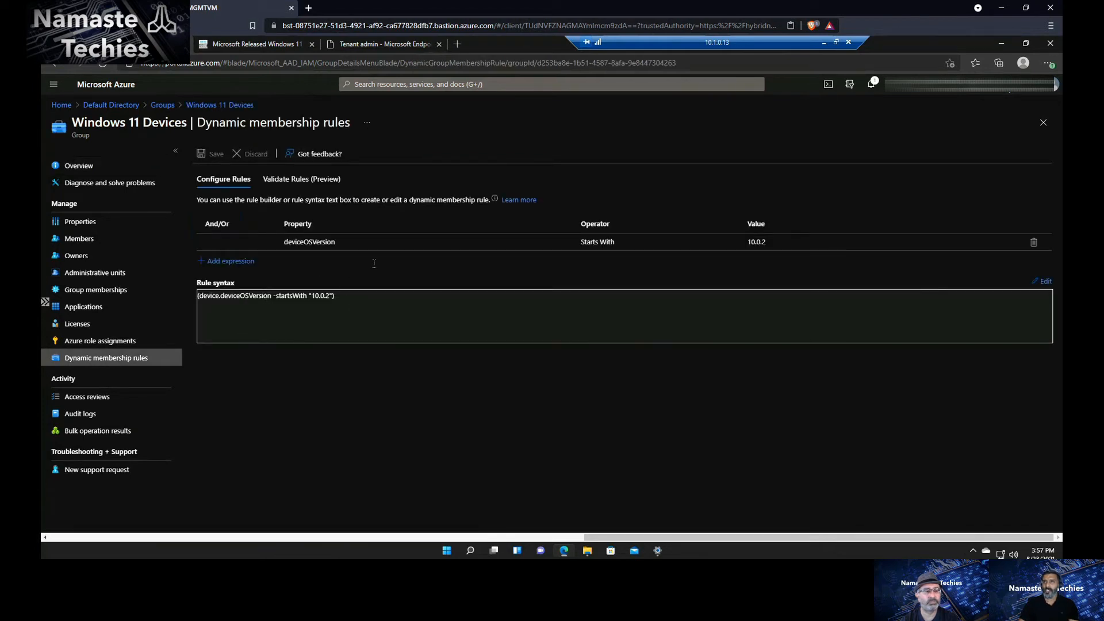
pyautogui.click(319, 244)
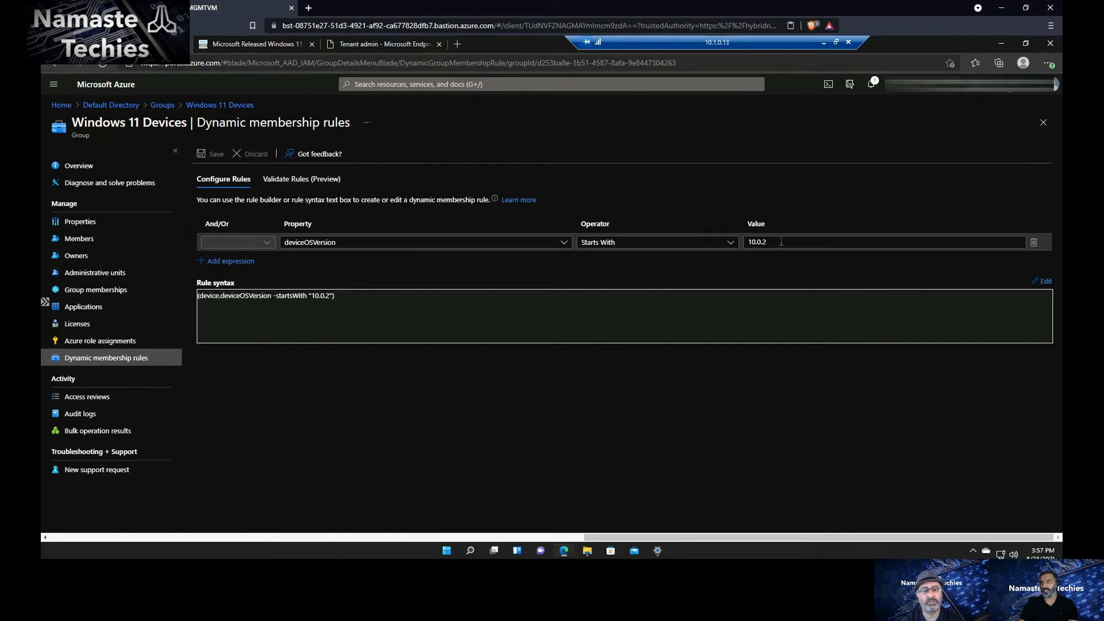
pyautogui.click(348, 329)
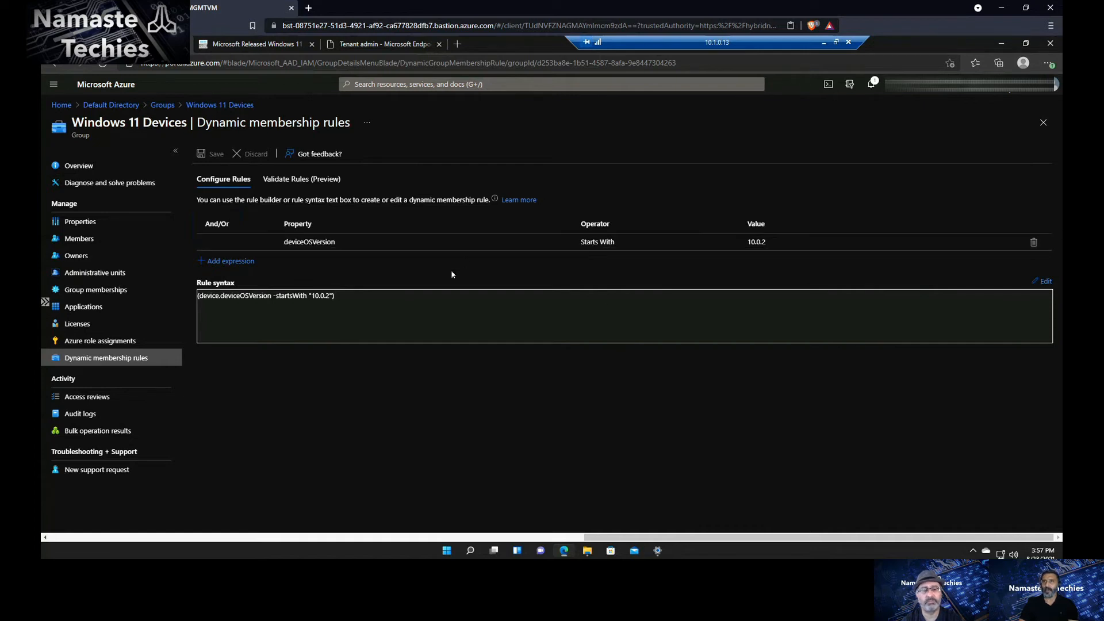
# - View the Windows 11 Devices group's direct members, and highlight the membership last updated time in its overview
pyautogui.click(92, 240)
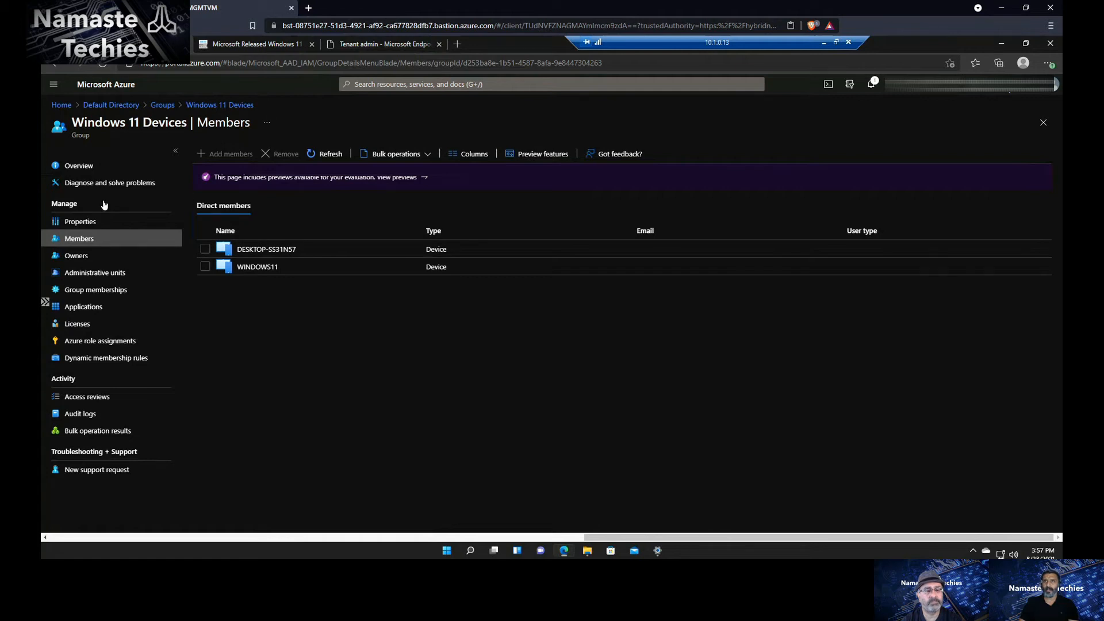
pyautogui.click(78, 166)
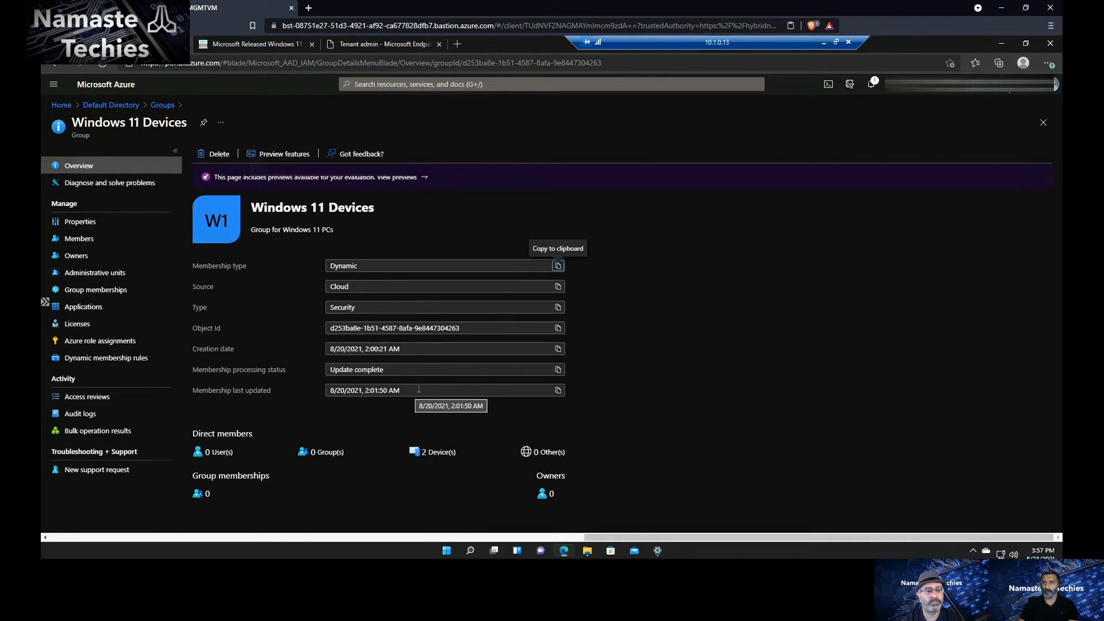
pyautogui.click(361, 387)
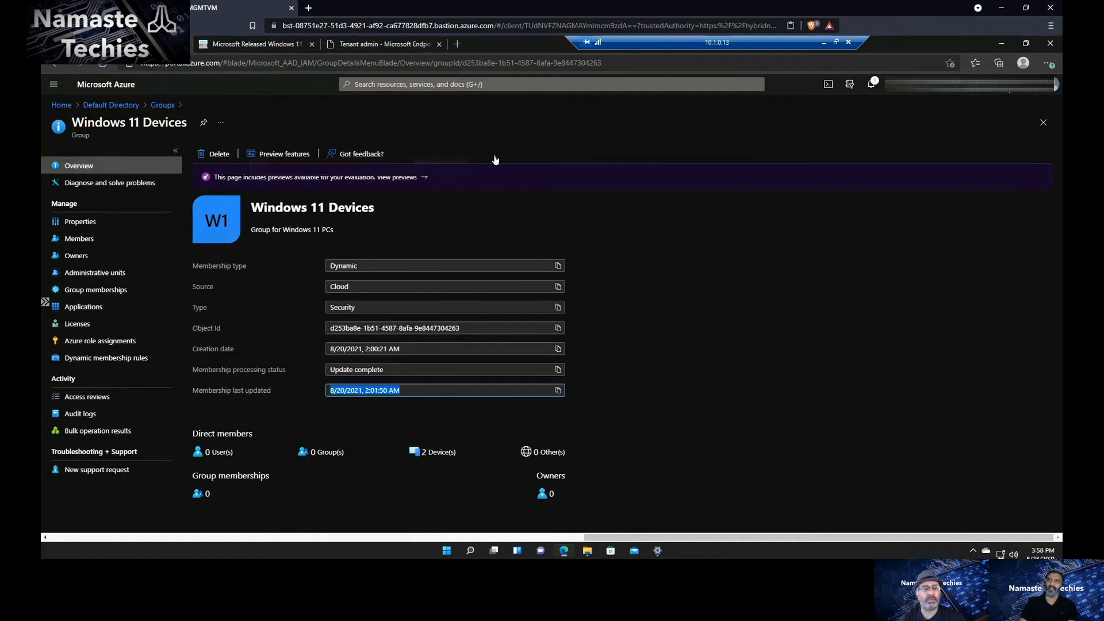
# - Switch back to the Microsoft Endpoint Manager admin center and start a new filter named Windows 11 Test
pyautogui.click(366, 45)
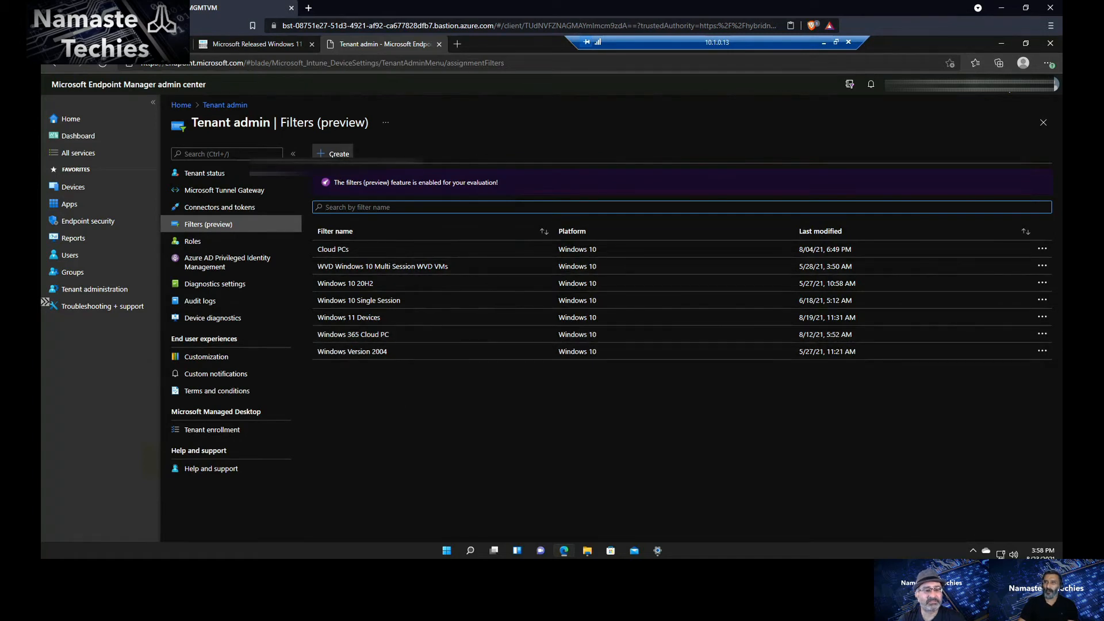
pyautogui.click(333, 154)
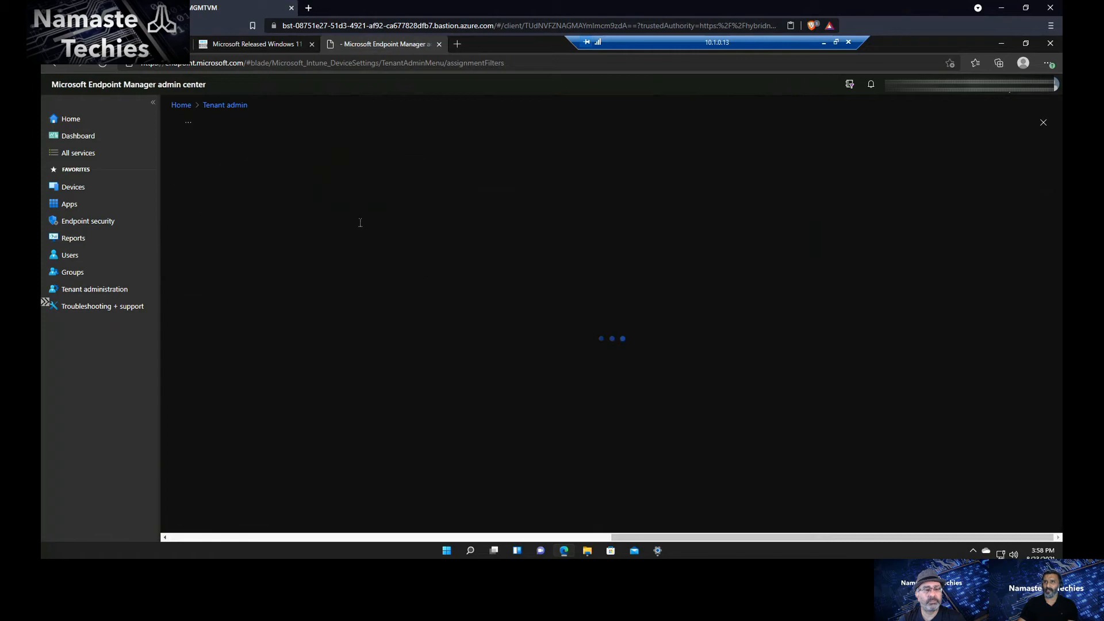
pyautogui.click(352, 188)
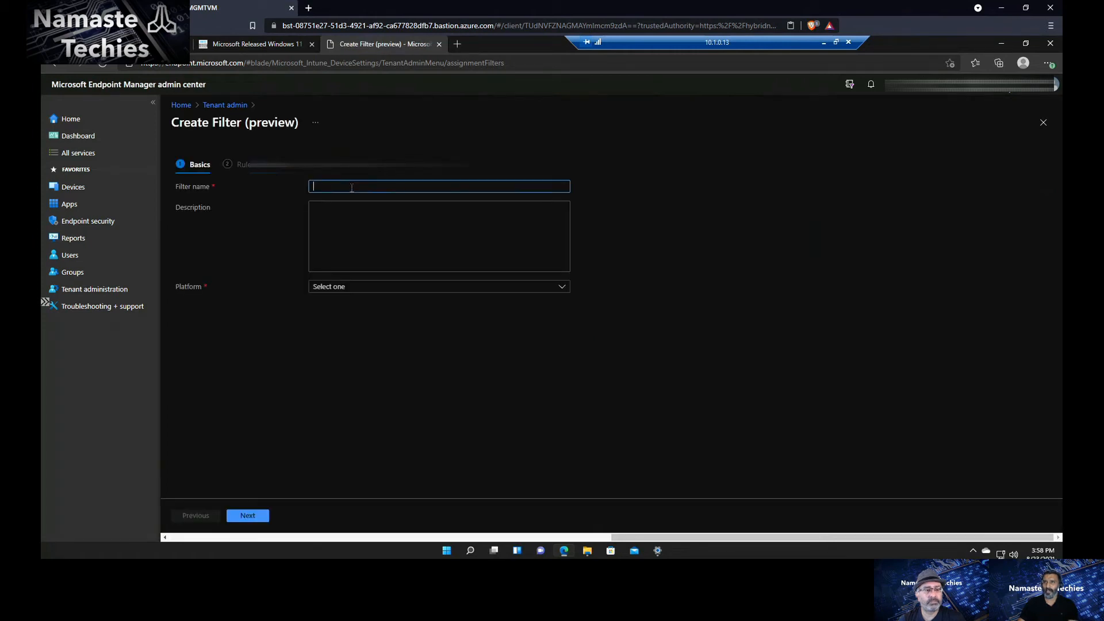
pyautogui.write('Win')
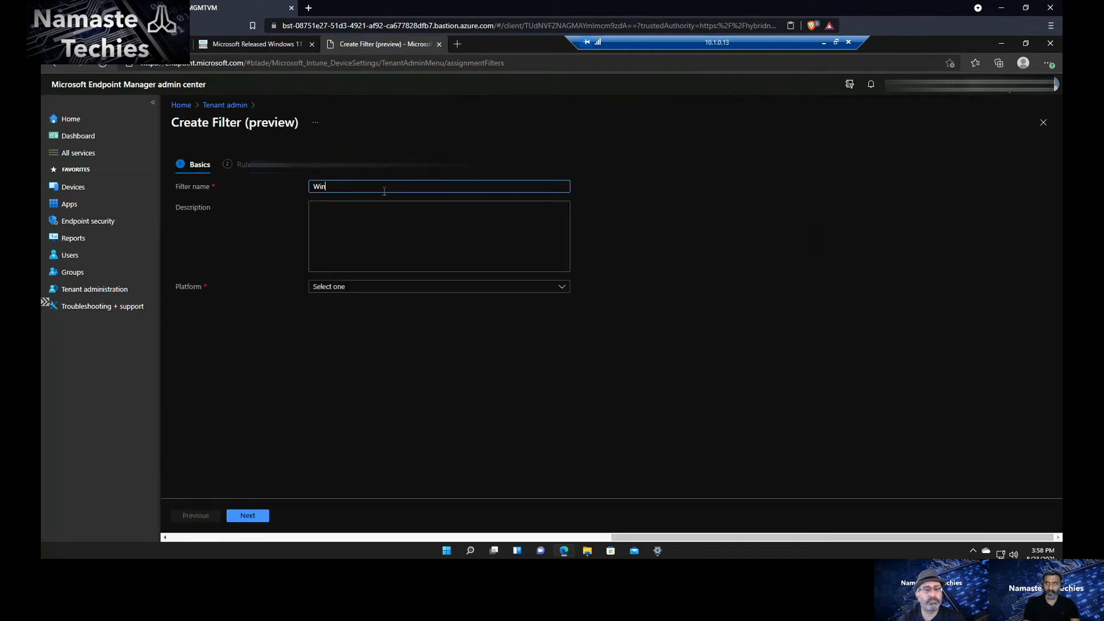
pyautogui.write('dows 11')
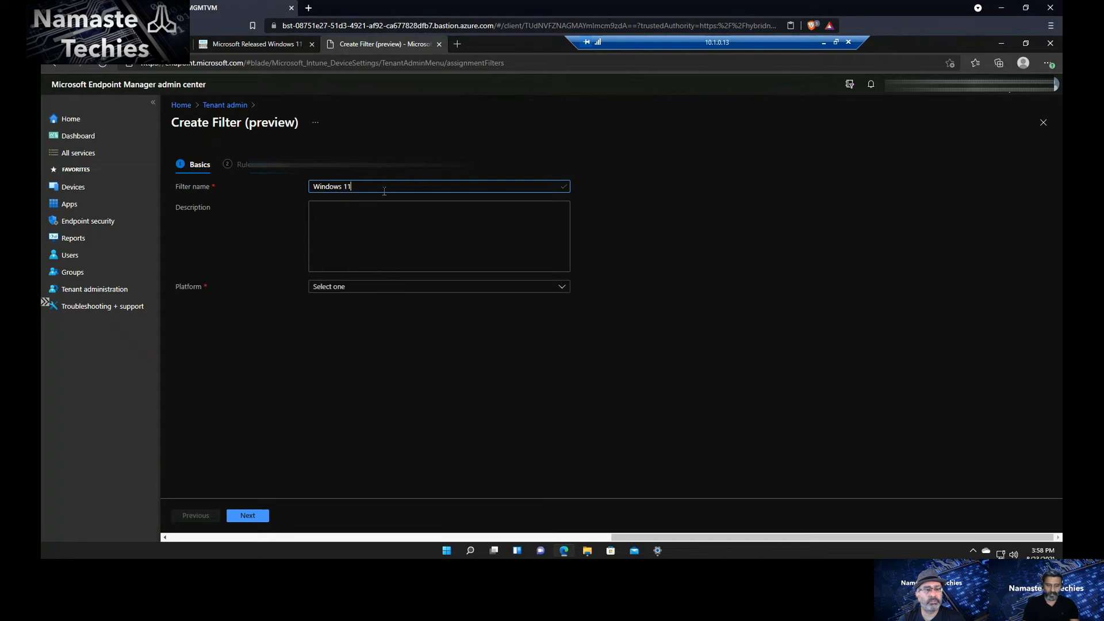
pyautogui.write(' TEch')
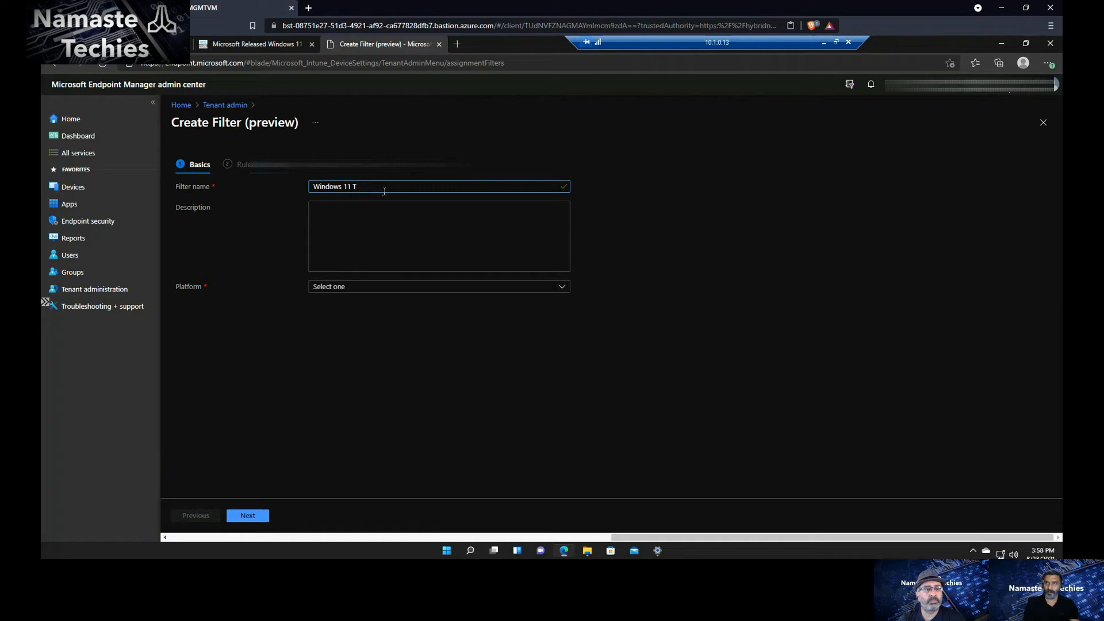
pyautogui.press('BackSpace')
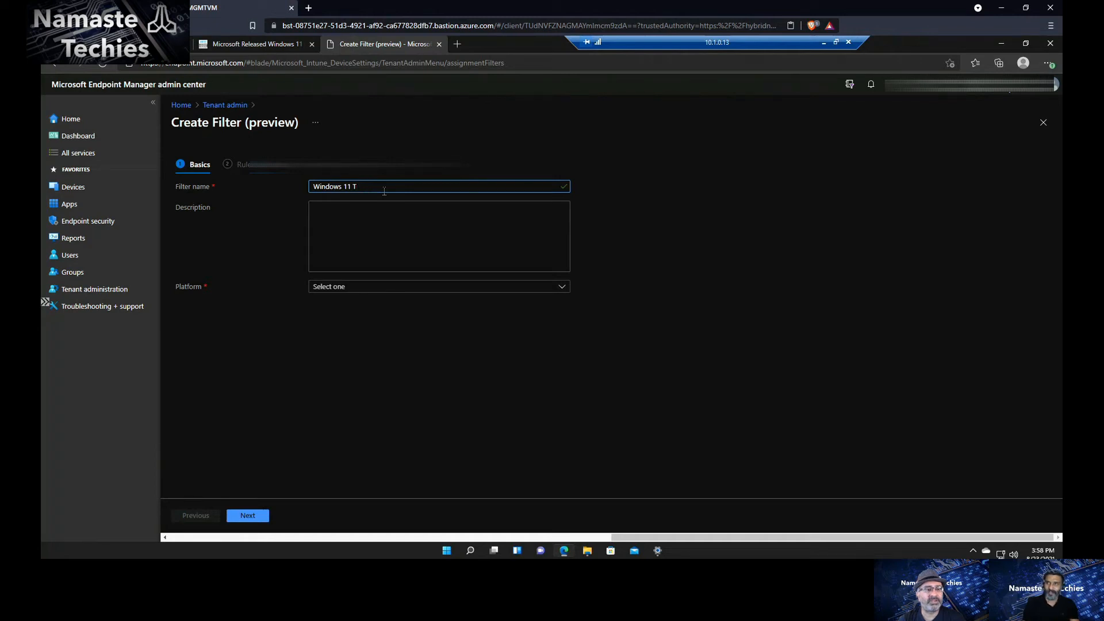
pyautogui.write('st')
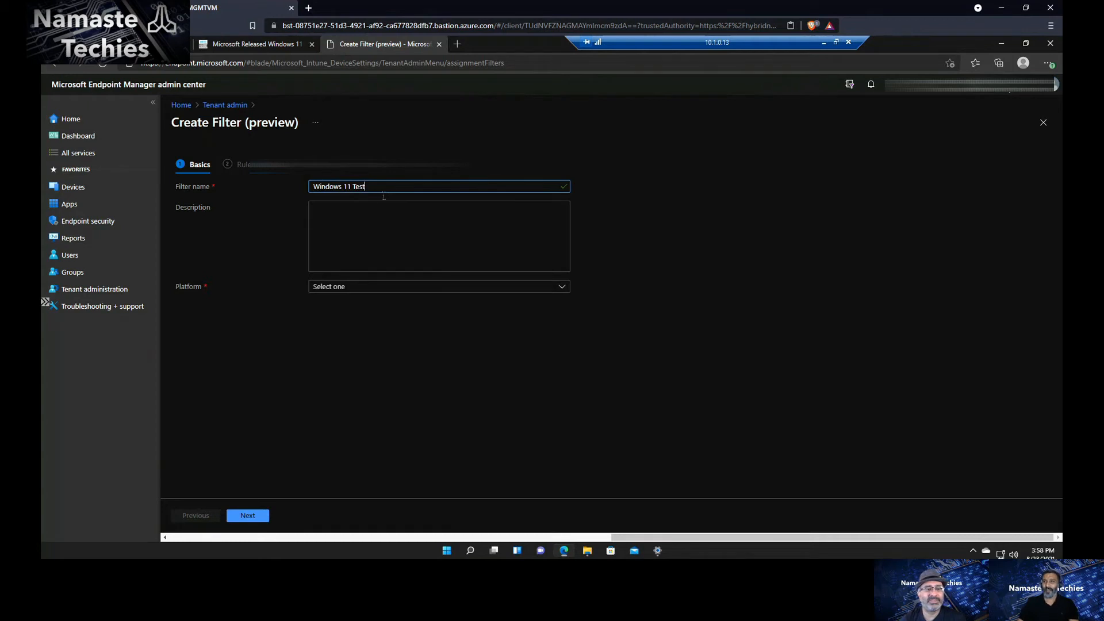
# - Set the new filter's platform to Windows 10 and continue to its rules
pyautogui.click(373, 291)
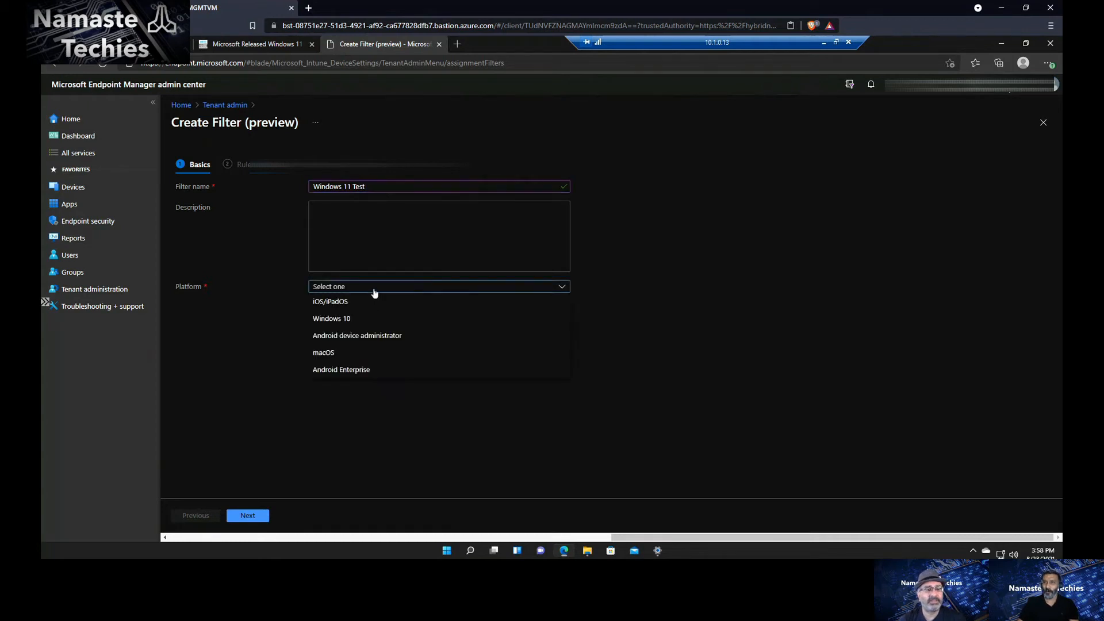
pyautogui.click(359, 320)
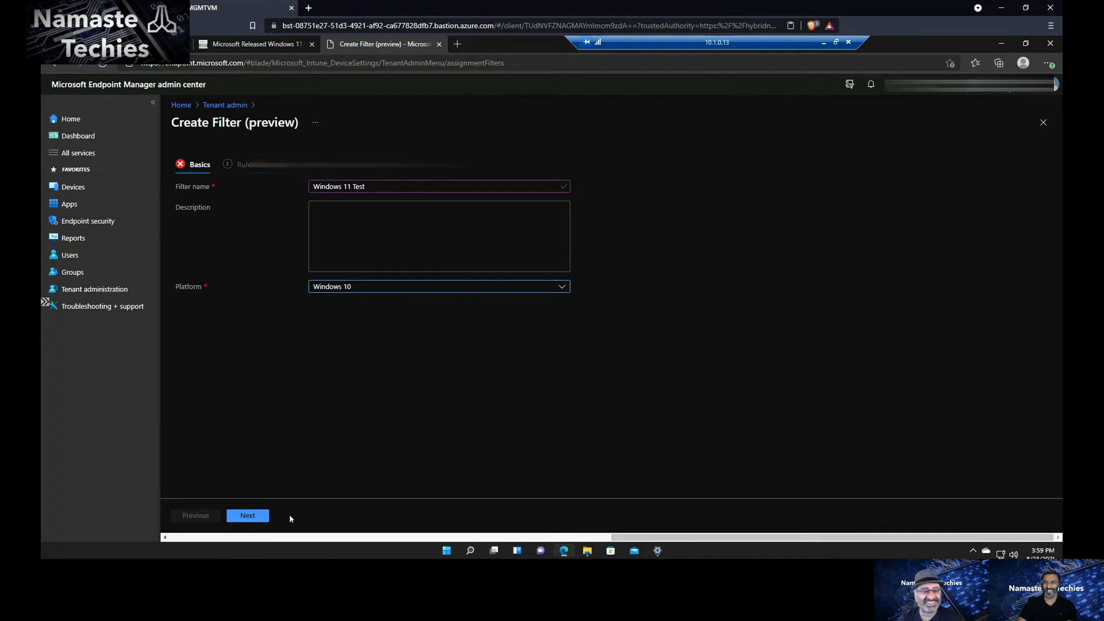
pyautogui.click(248, 515)
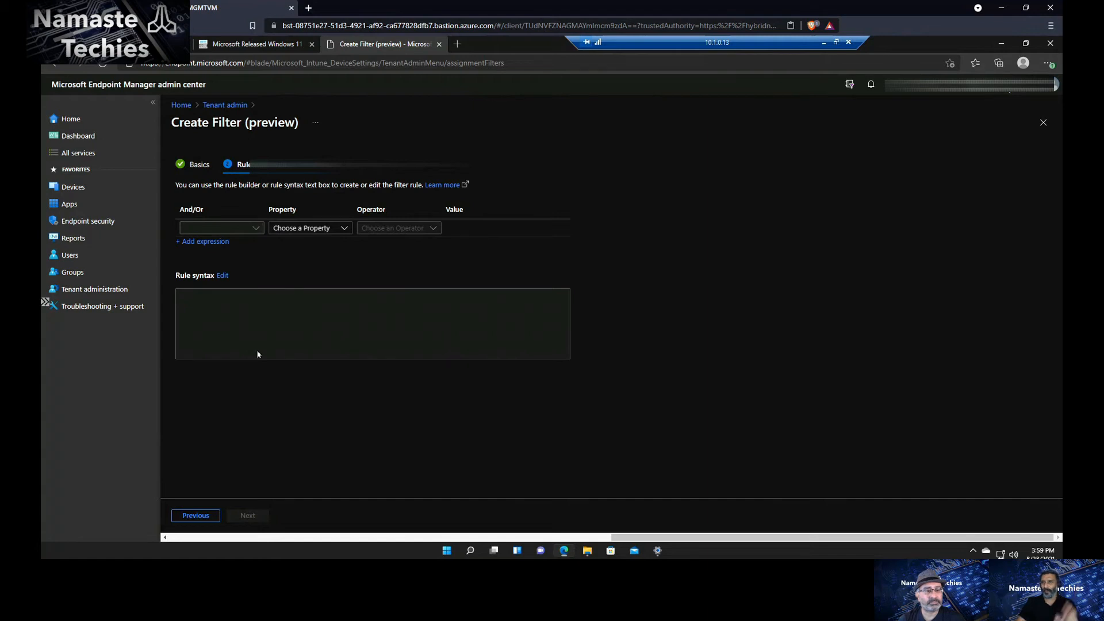
# - Set the filter rule's property to osVersion and its operator to StartsWith
pyautogui.click(344, 228)
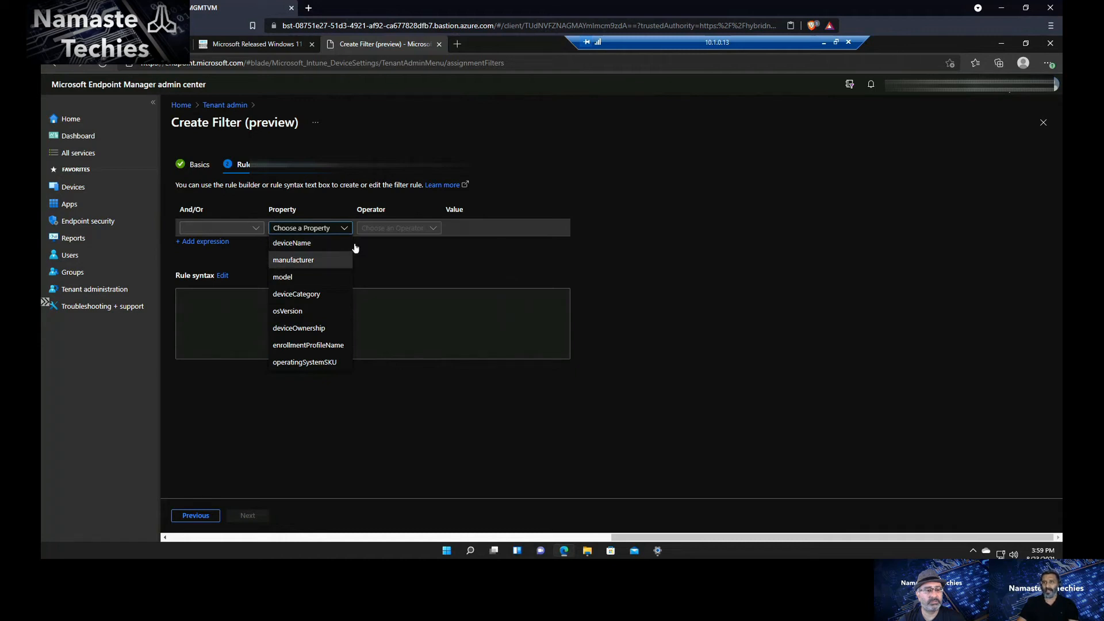
pyautogui.click(349, 246)
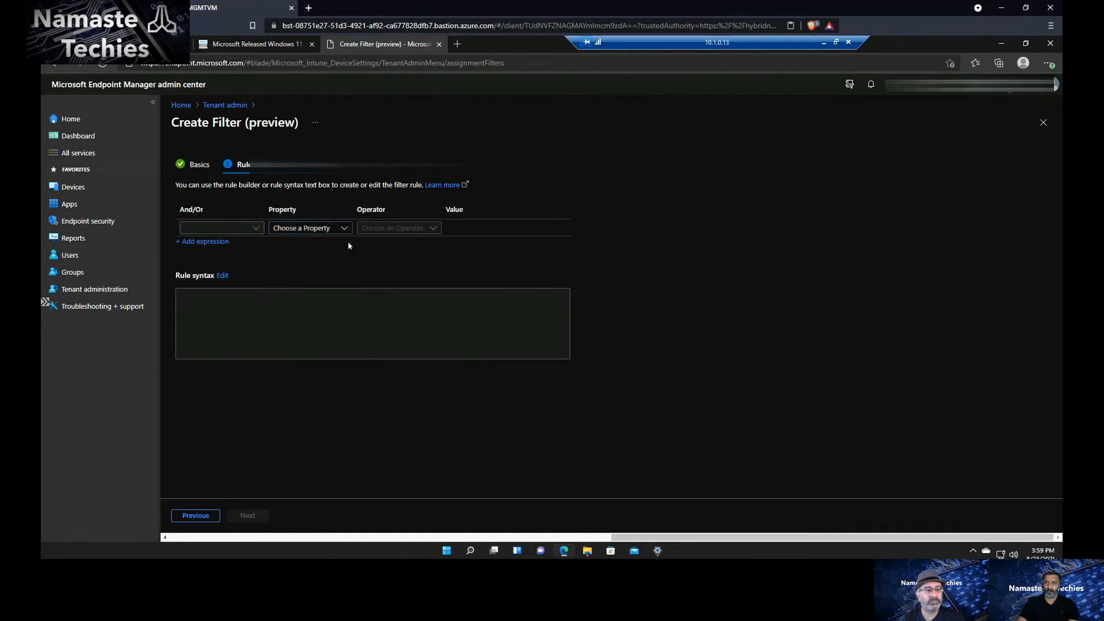
pyautogui.click(346, 228)
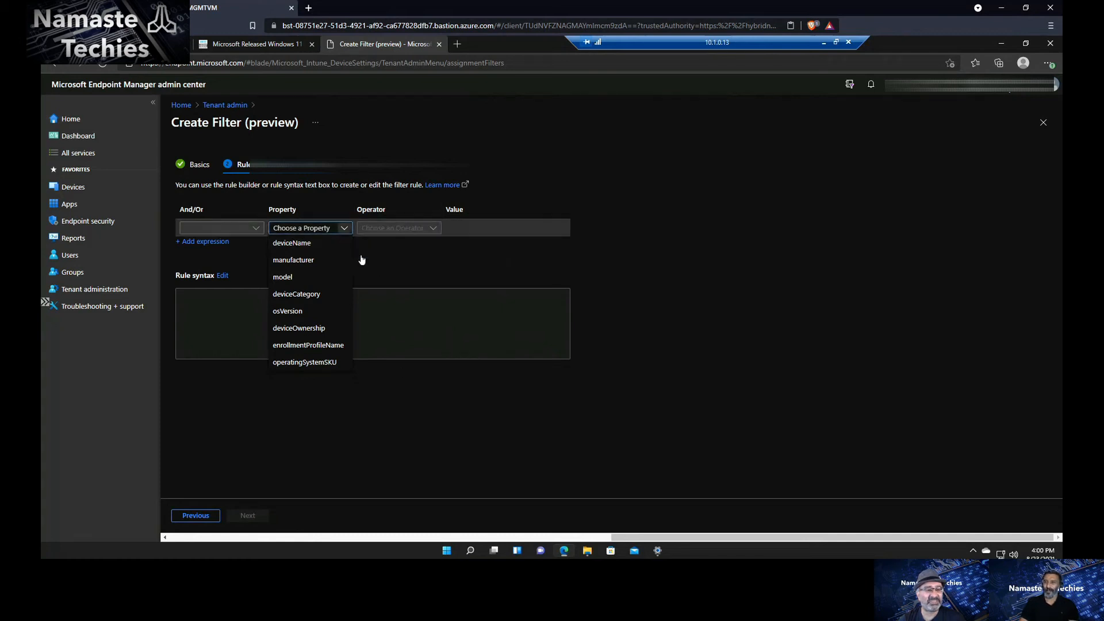
pyautogui.click(298, 312)
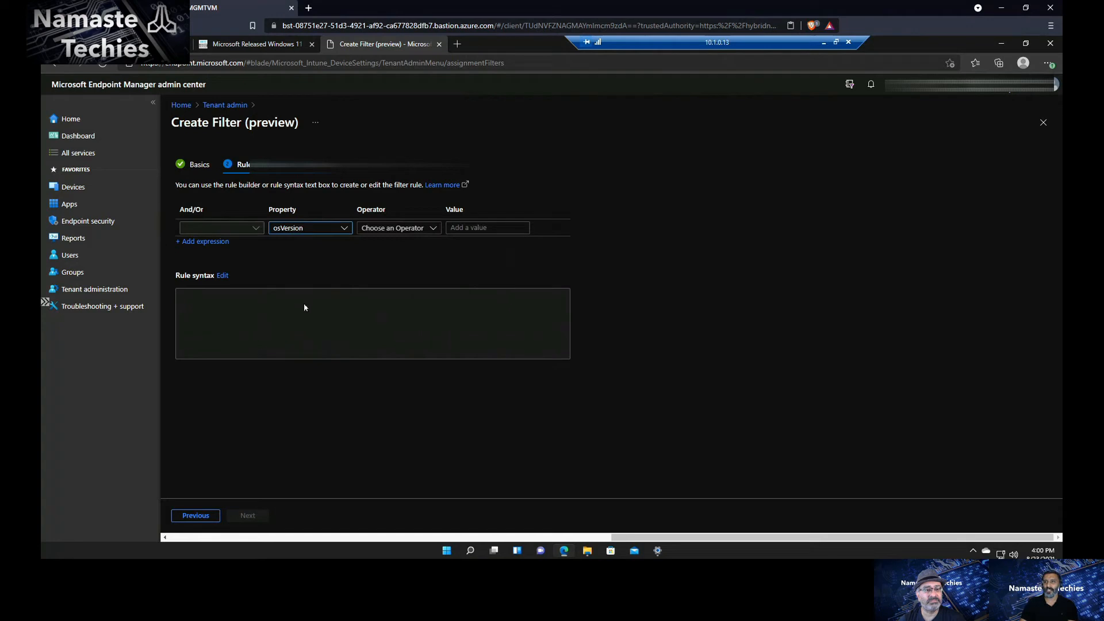
pyautogui.click(430, 228)
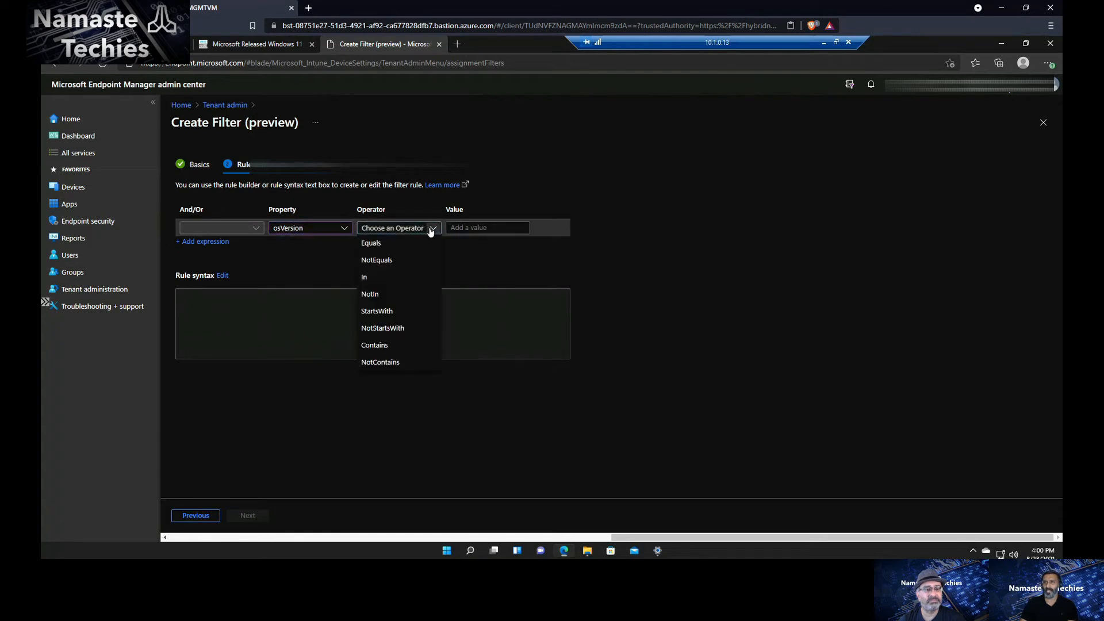
pyautogui.click(397, 313)
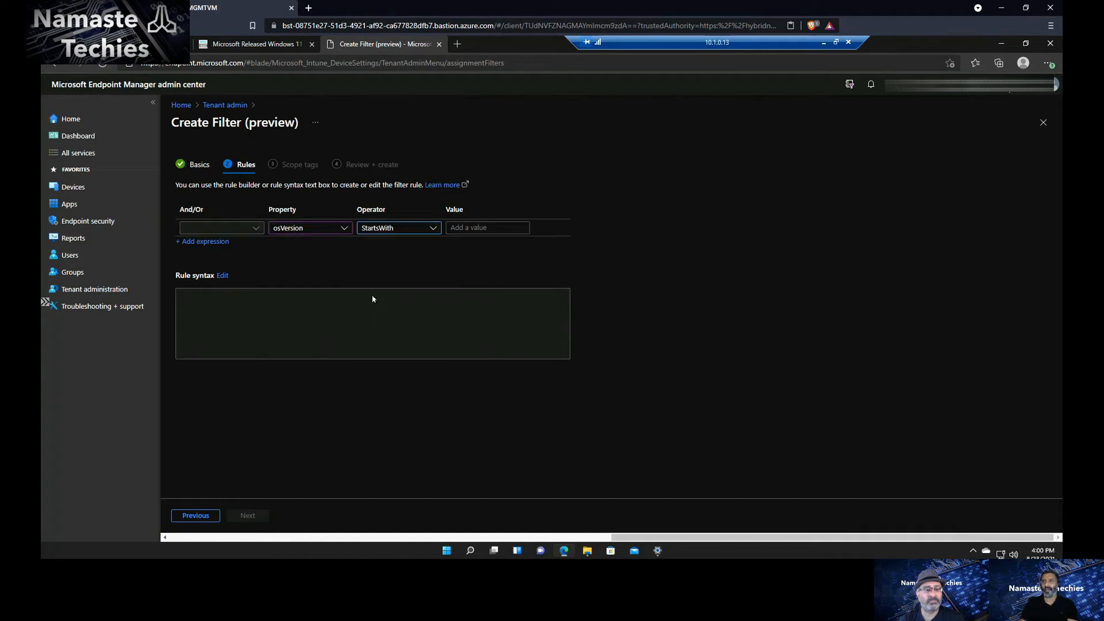
pyautogui.click(471, 229)
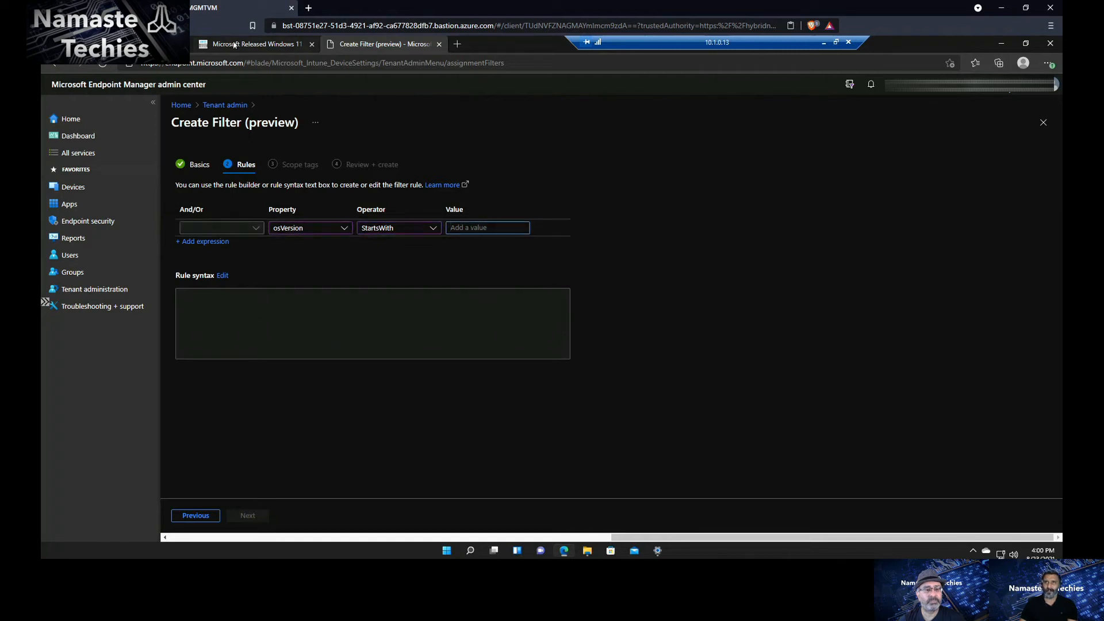
# - Switch to the Azure portal and open the Windows 11 Devices group's dynamic membership rules to look up the version value
pyautogui.click(126, 45)
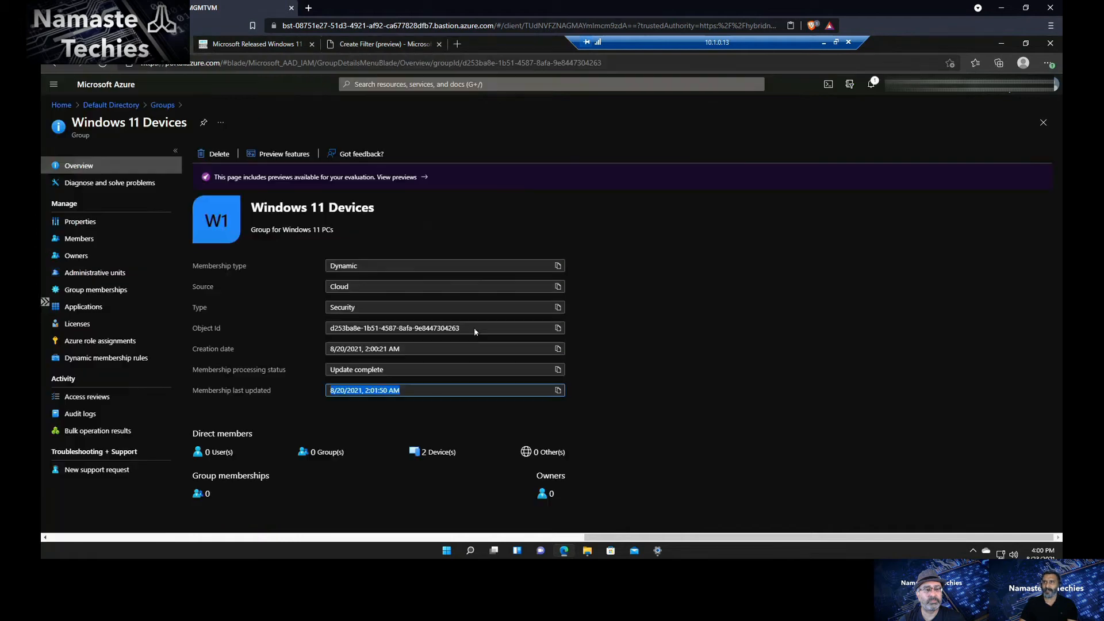
pyautogui.click(99, 360)
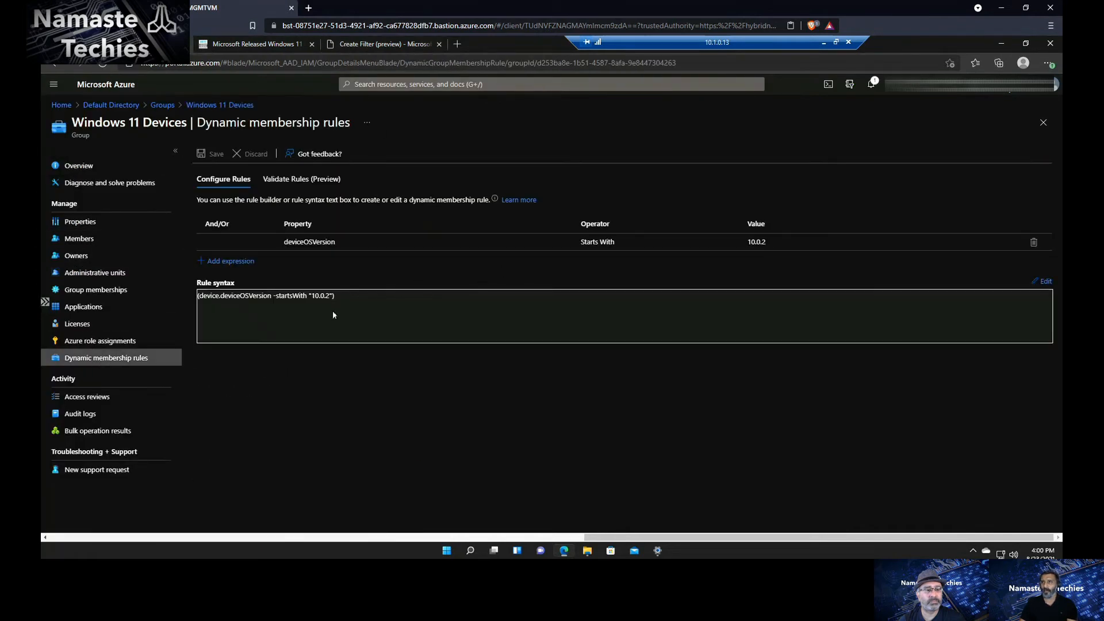
# - Copy the version prefix from the group's membership rule and set the Windows 11 Test filter rule's value to 10.0.2
pyautogui.doubleClick(315, 295)
pyautogui.hotkey('ctrl', 'c')
pyautogui.click(382, 44)
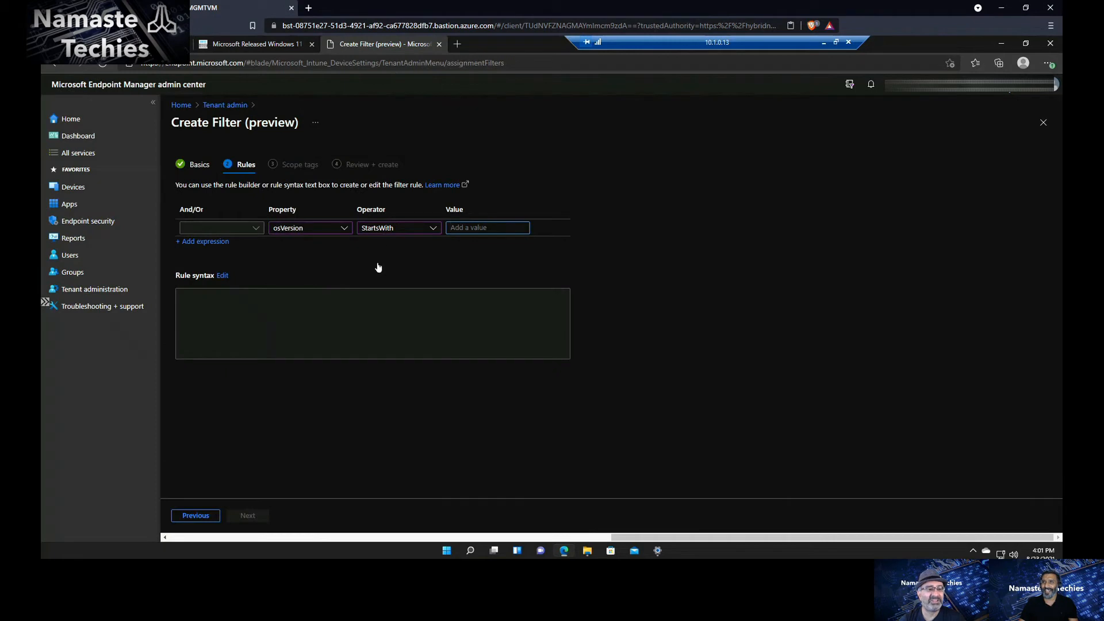
pyautogui.hotkey('ctrl', 'v')
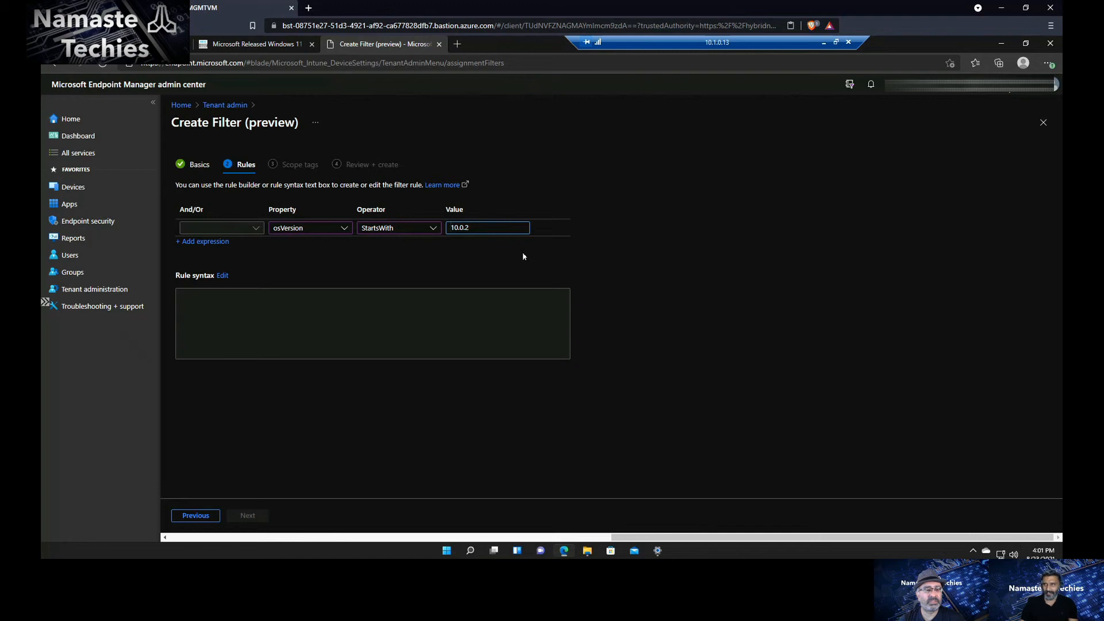
pyautogui.click(471, 306)
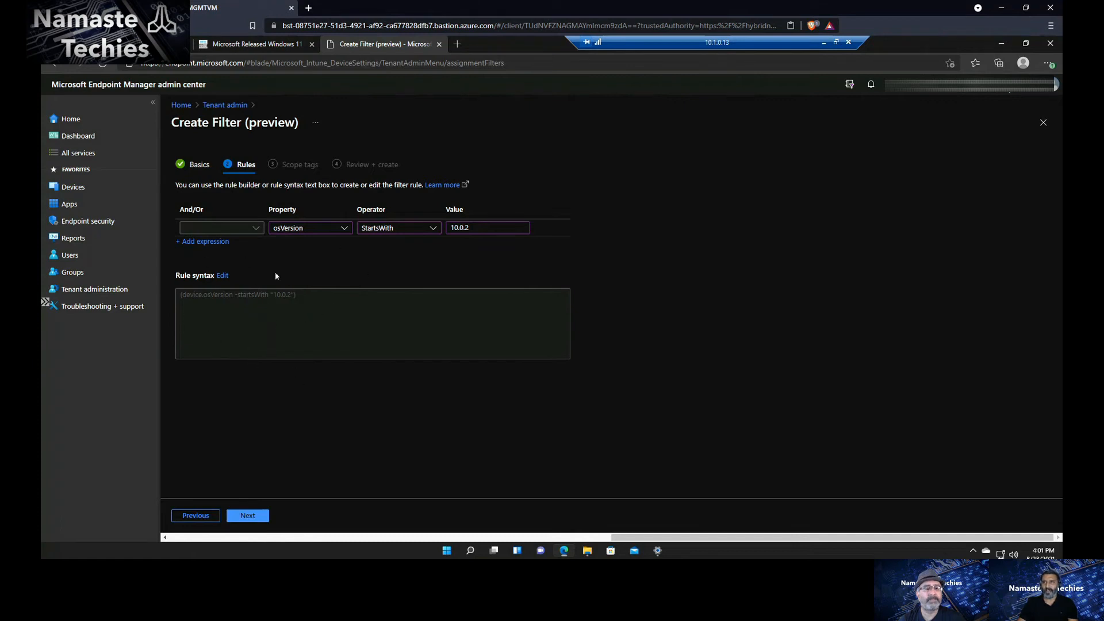
# - Keep the Default scope tag and create the Windows 11 Test filter
pyautogui.click(248, 515)
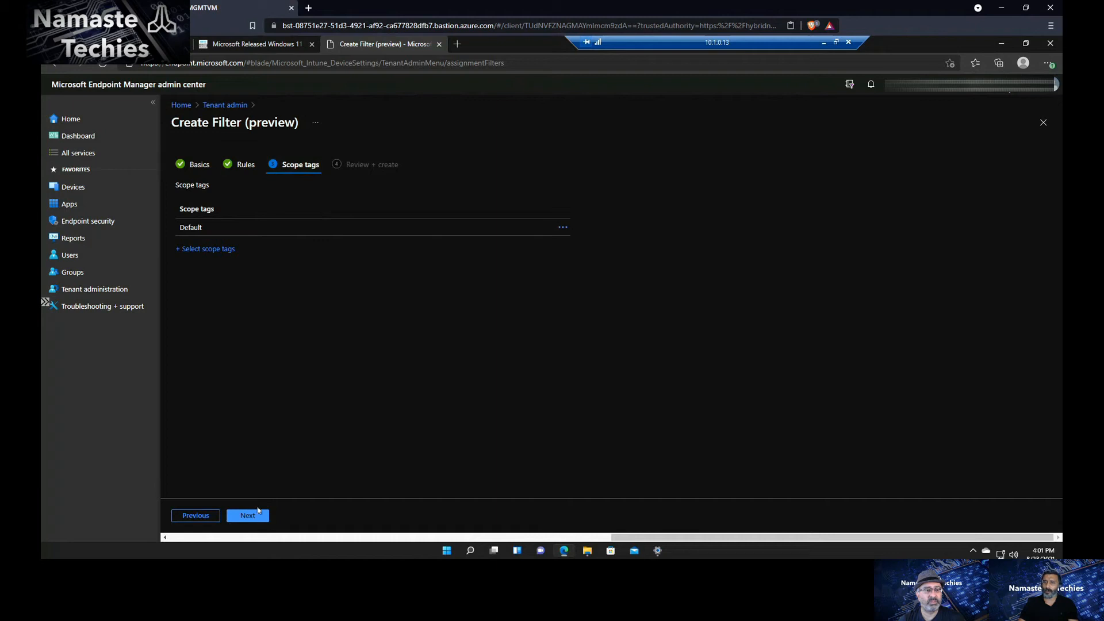
pyautogui.click(254, 516)
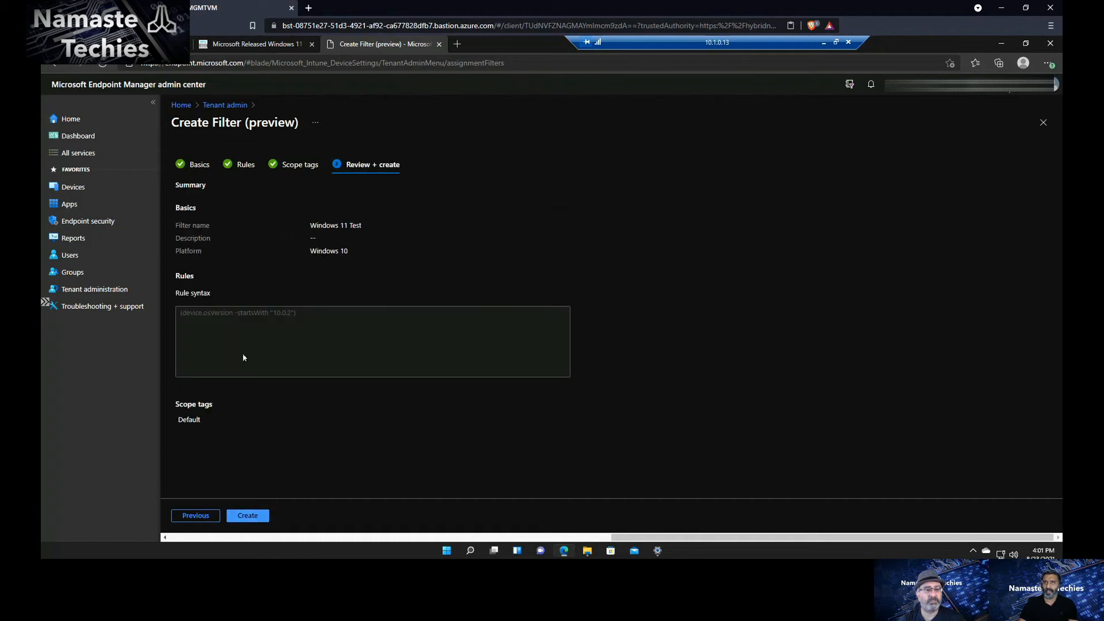
pyautogui.click(250, 517)
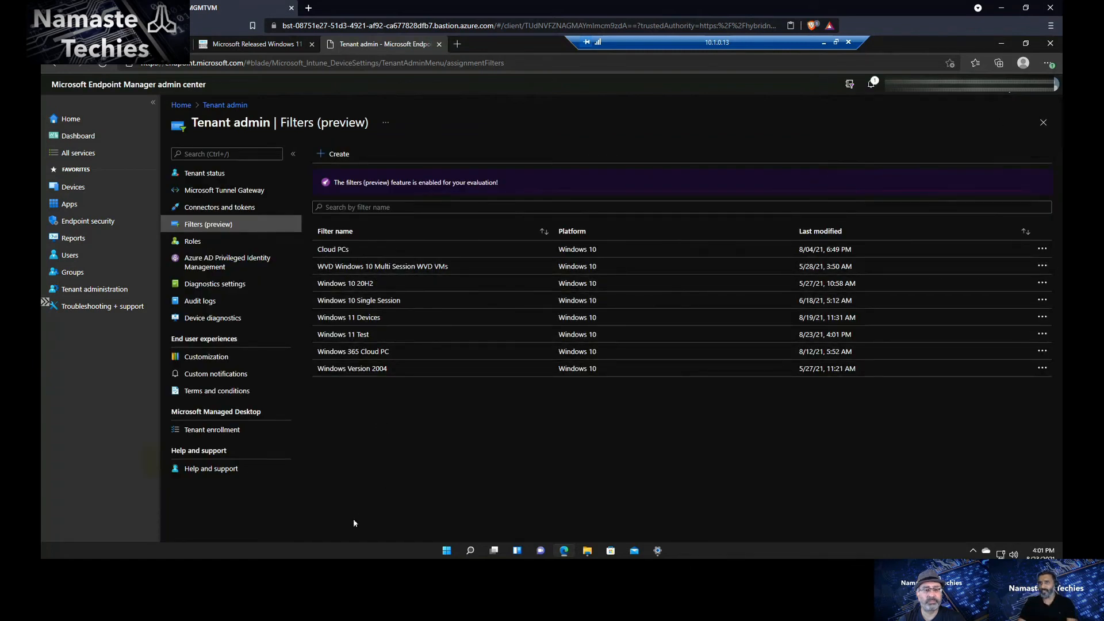
# - Open the Windows configuration profile Intune data collection policy and review its properties
pyautogui.click(73, 187)
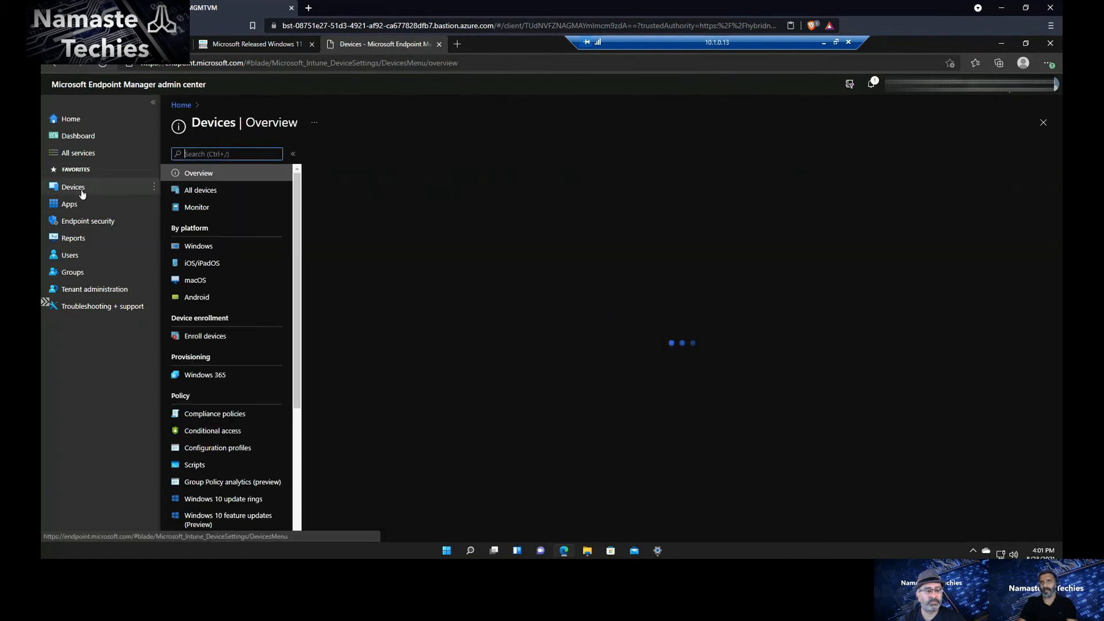
pyautogui.click(206, 245)
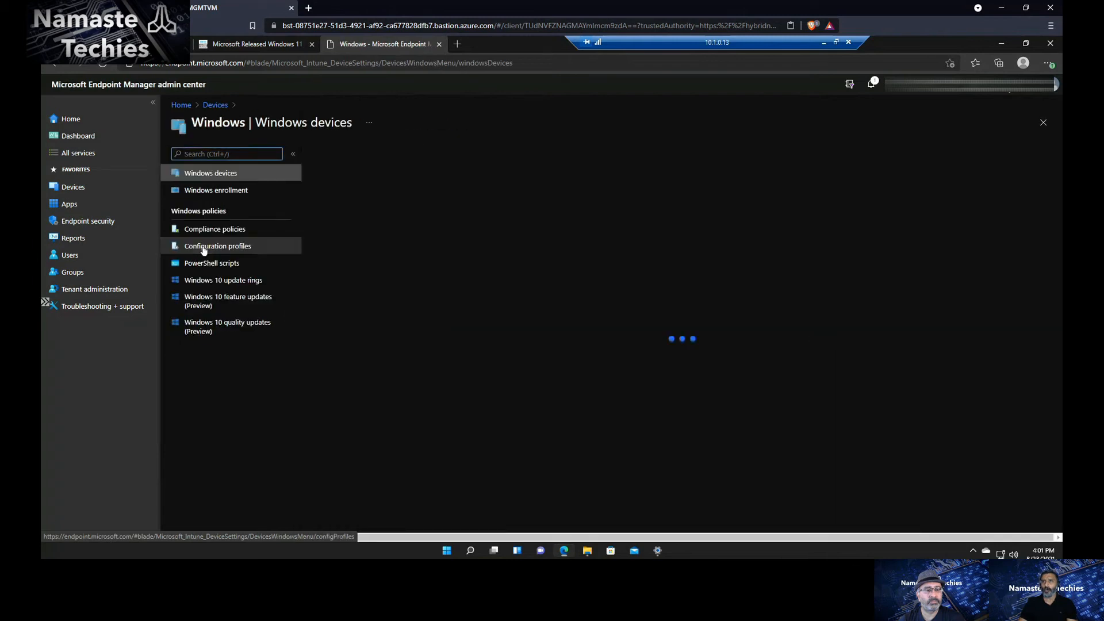
pyautogui.click(234, 246)
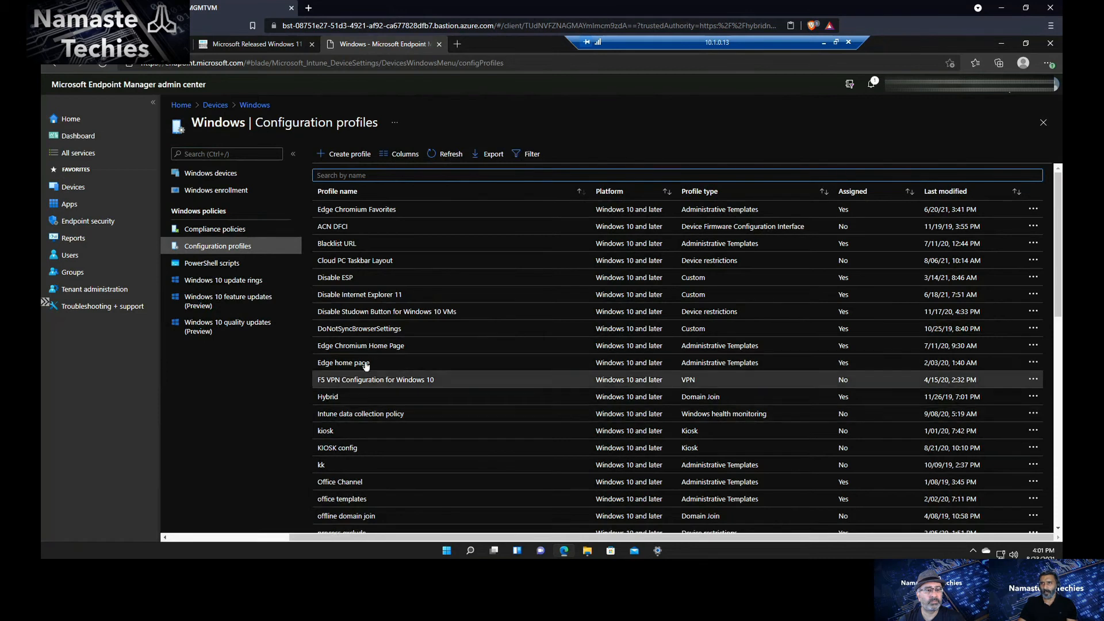
pyautogui.click(368, 414)
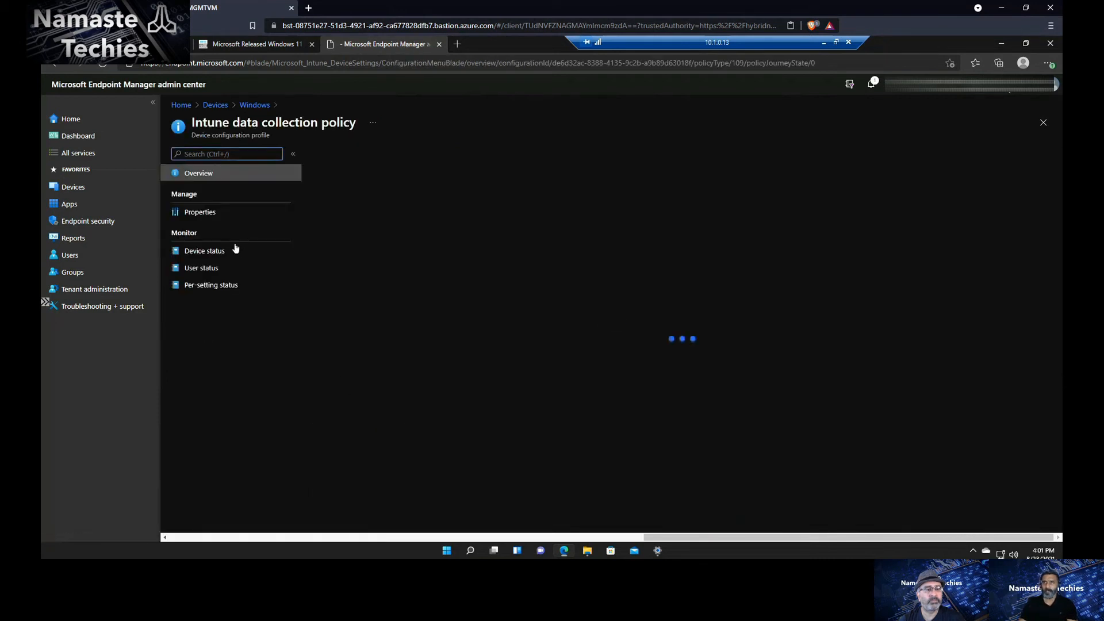
pyautogui.click(203, 214)
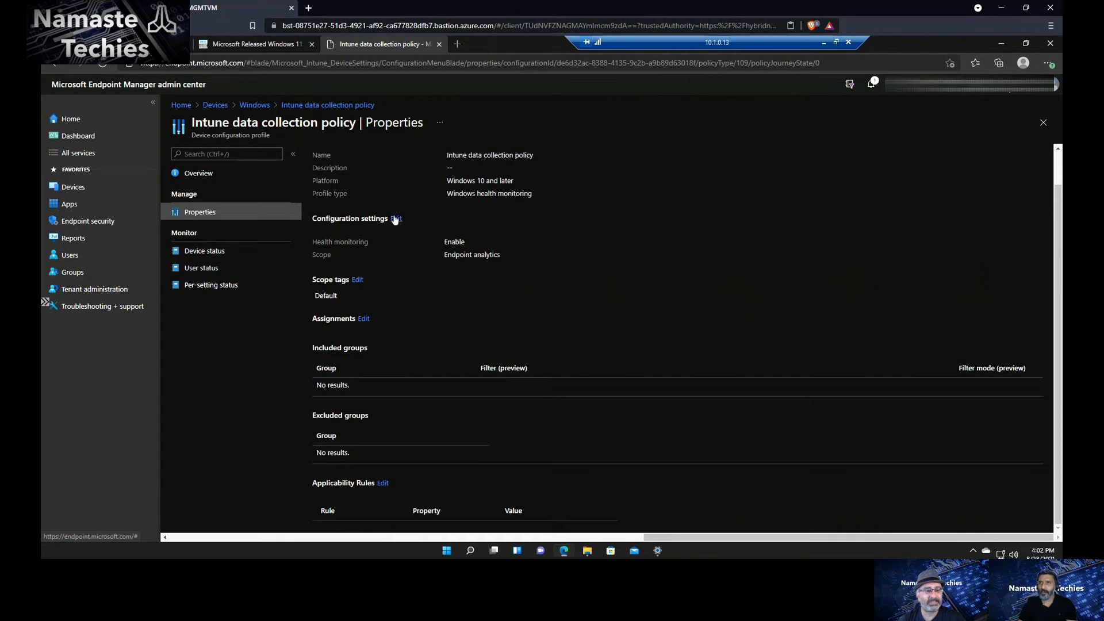
pyautogui.scroll(1, 478, 269)
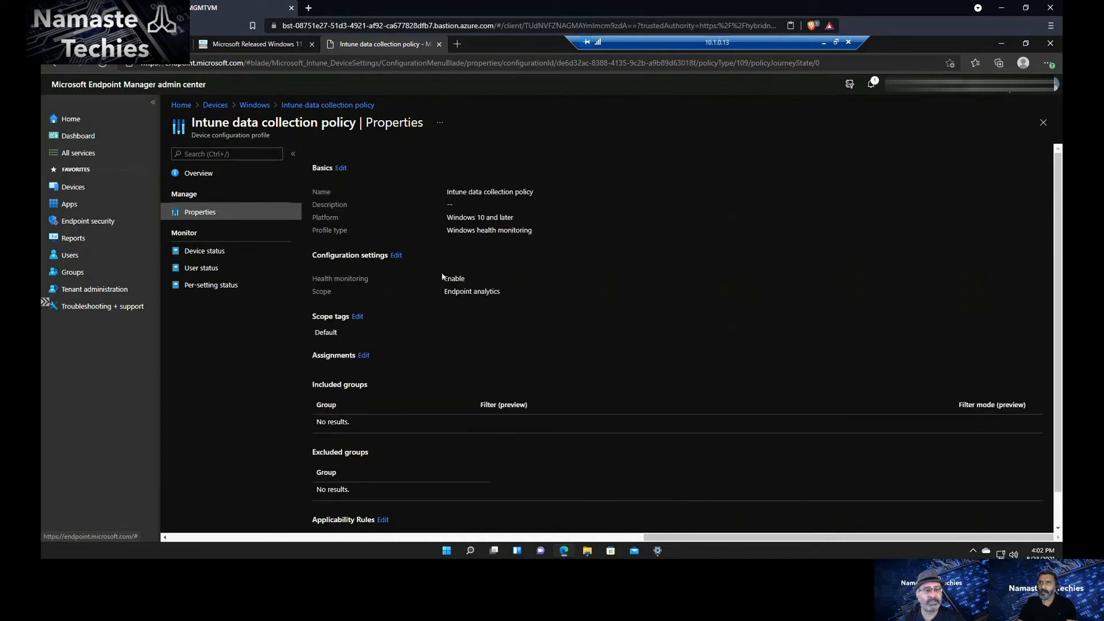
pyautogui.scroll(-1, 466, 310)
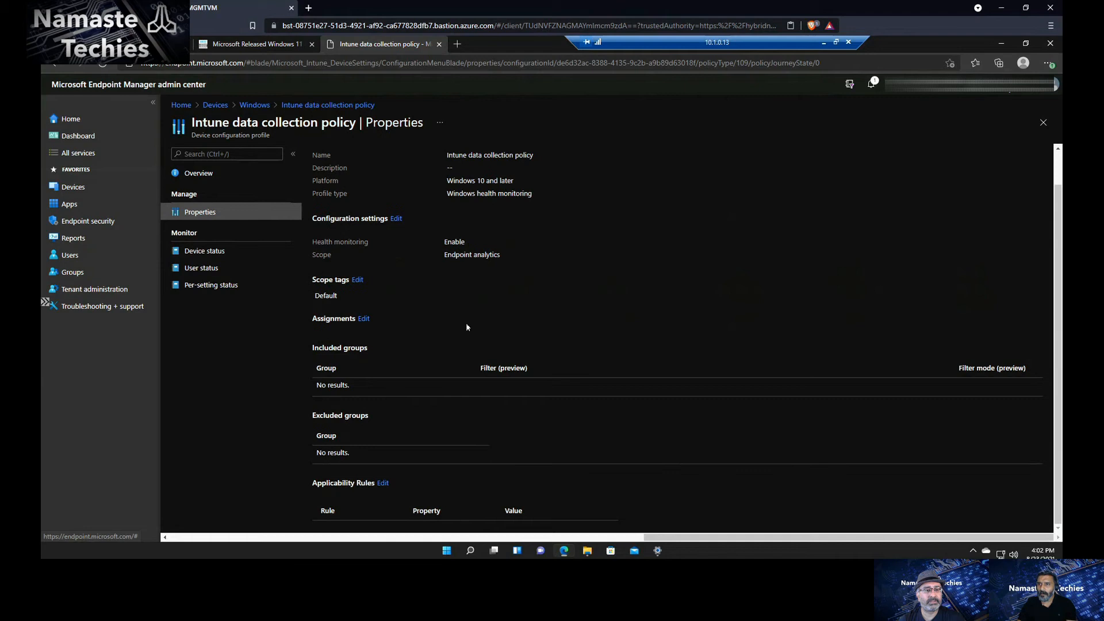
# - Try assigning the policy to all devices with the Windows 11 Test filter in exclude mode, and discard the assignment changes
pyautogui.click(364, 318)
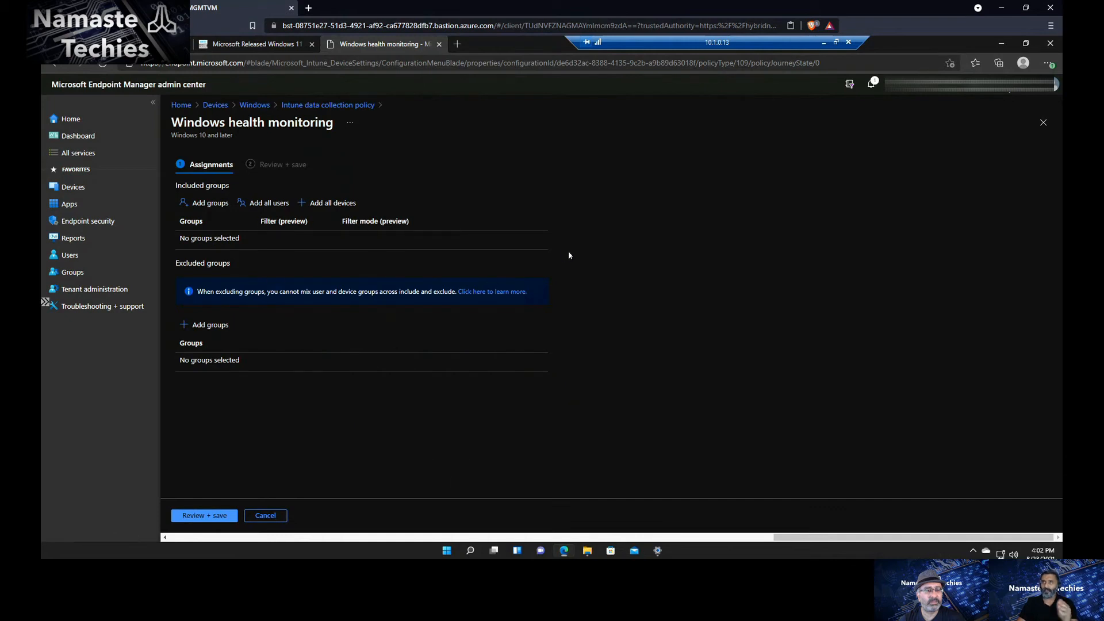
pyautogui.click(320, 205)
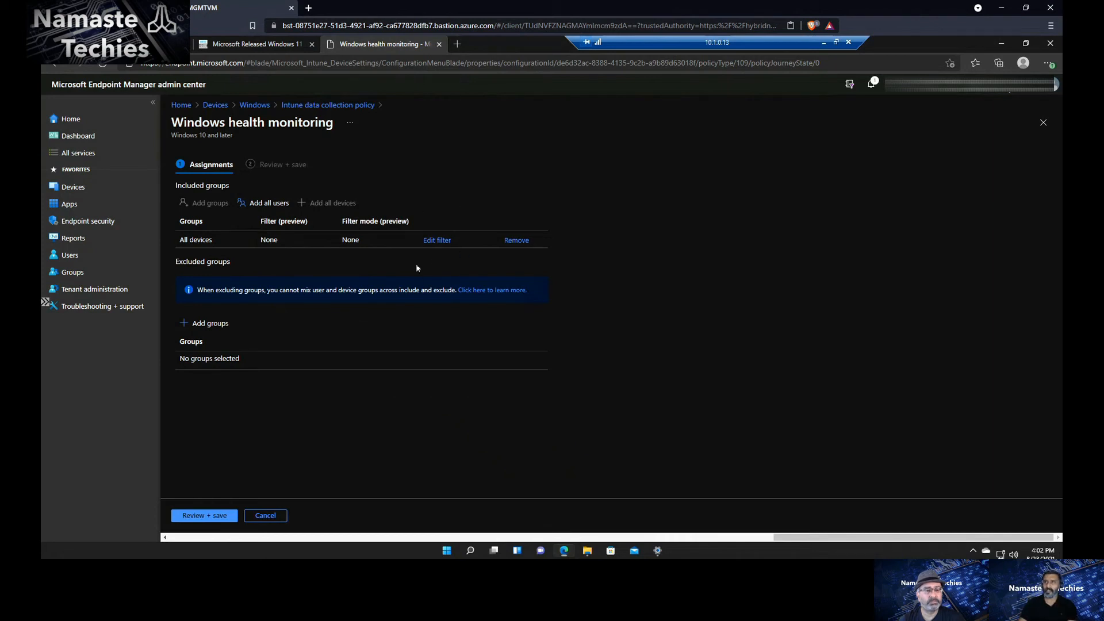
pyautogui.click(436, 240)
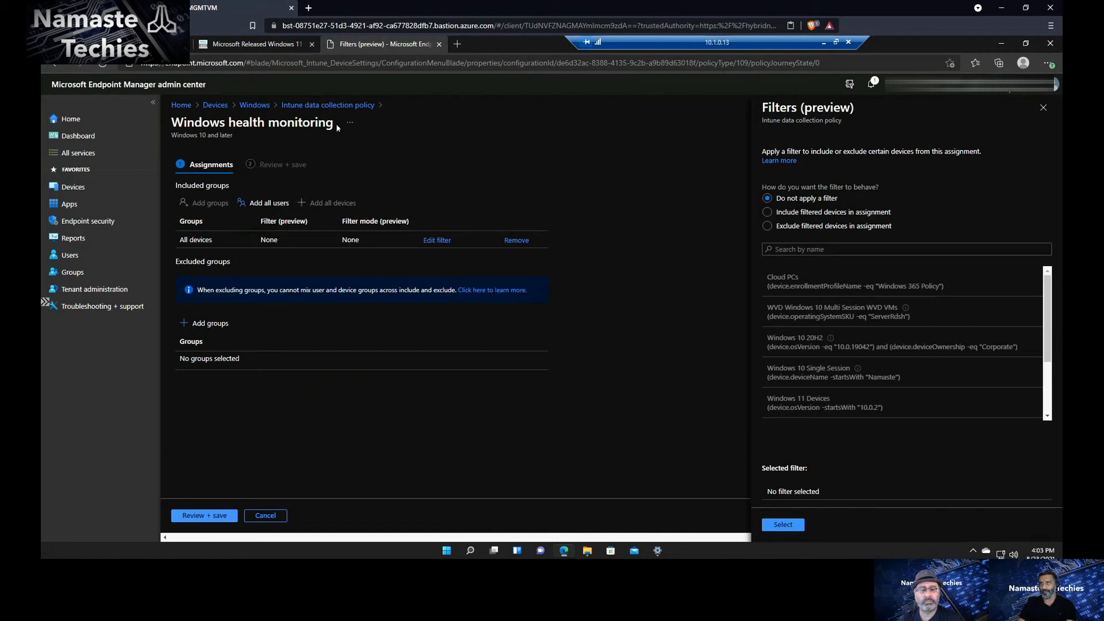
pyautogui.click(767, 227)
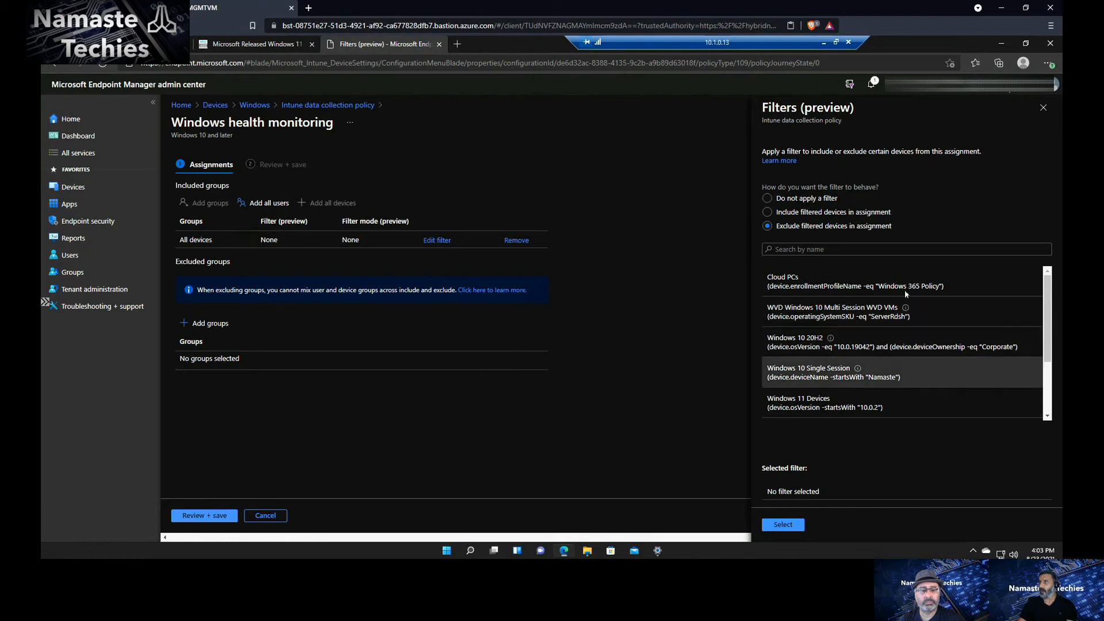
pyautogui.moveTo(1050, 343); pyautogui.dragTo(1053, 378)
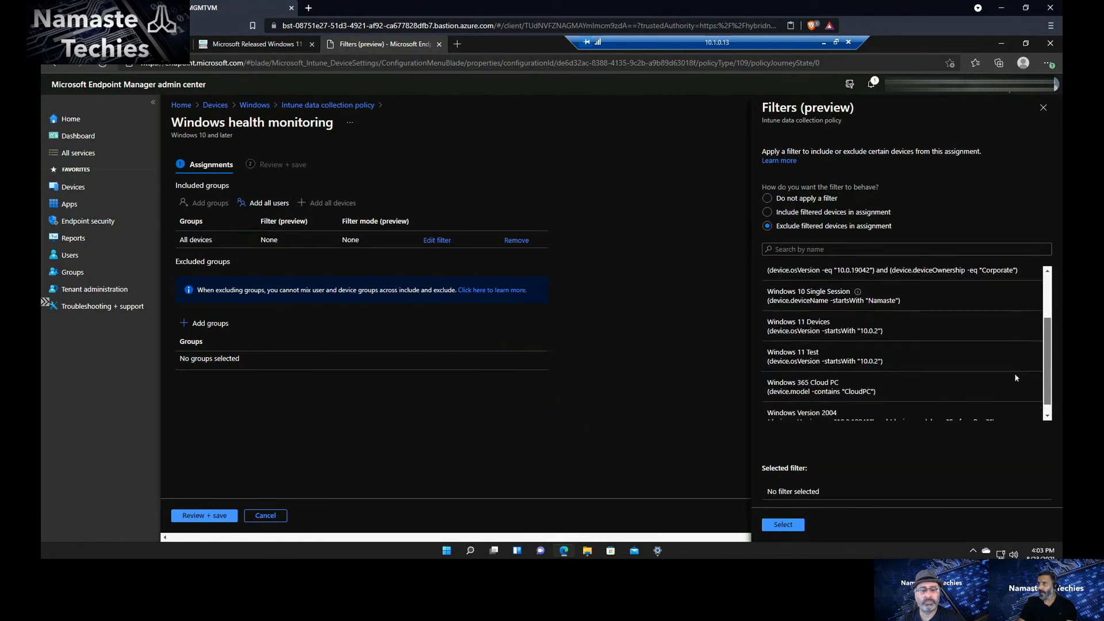
pyautogui.click(852, 357)
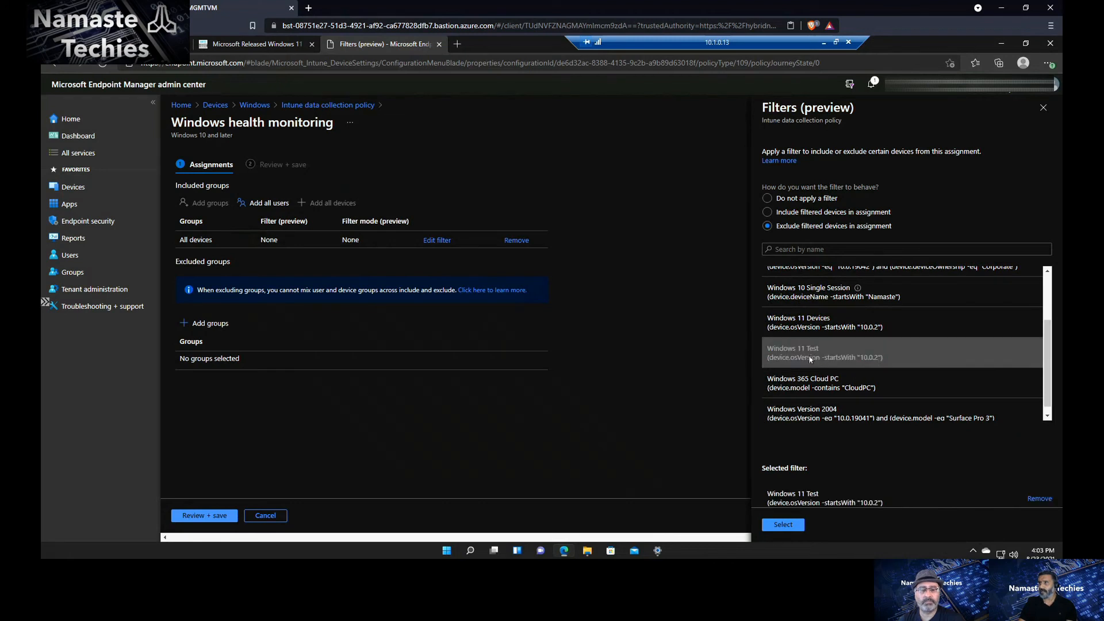
pyautogui.click(787, 526)
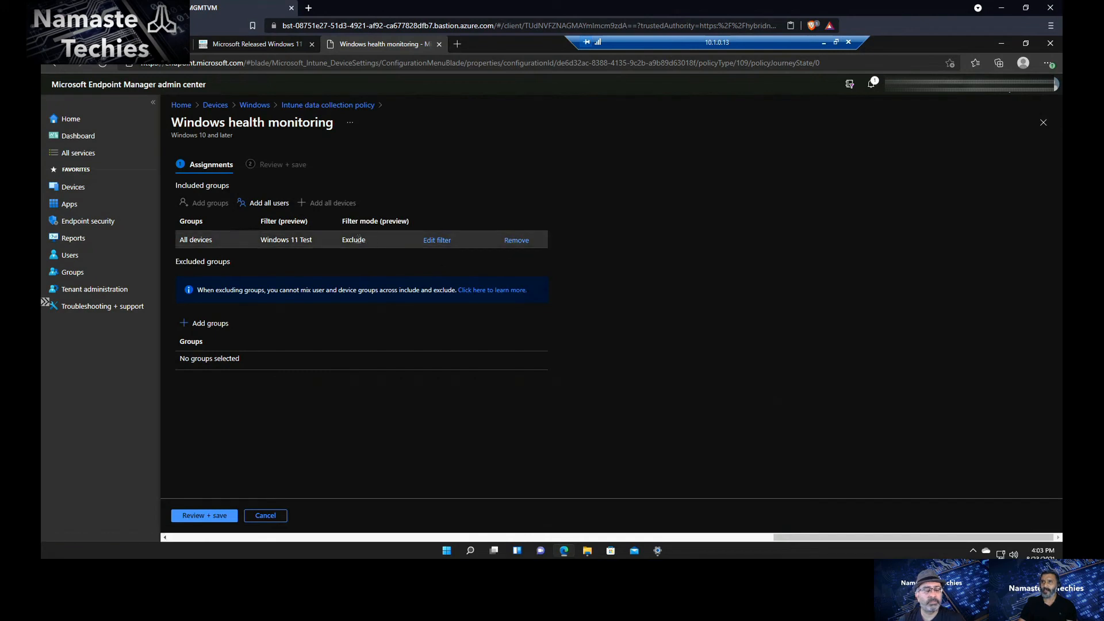
pyautogui.click(212, 515)
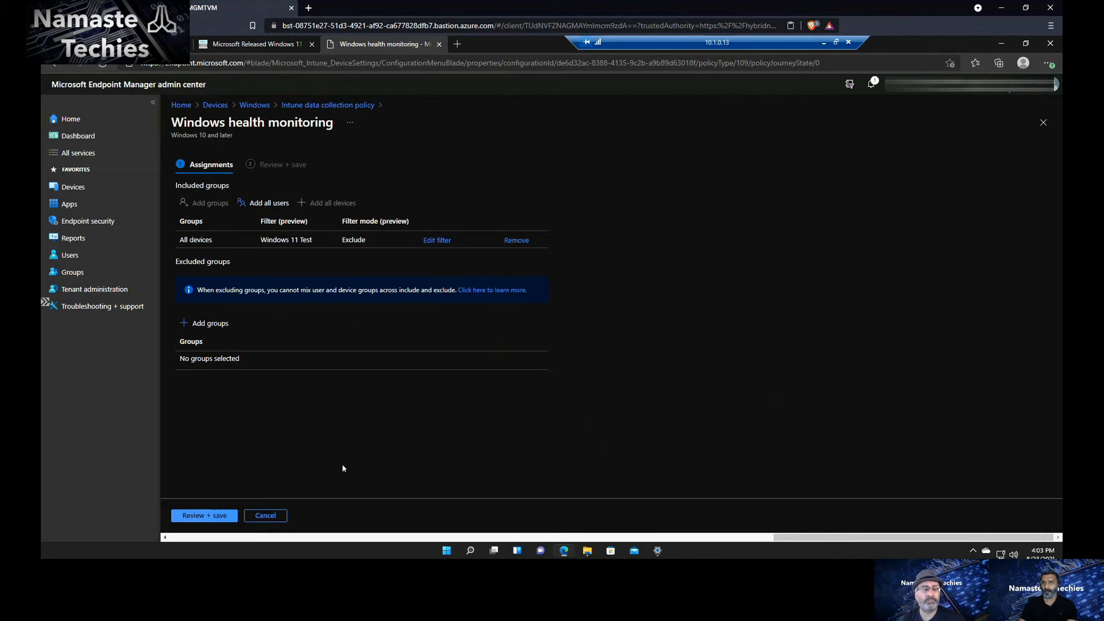
pyautogui.click(265, 516)
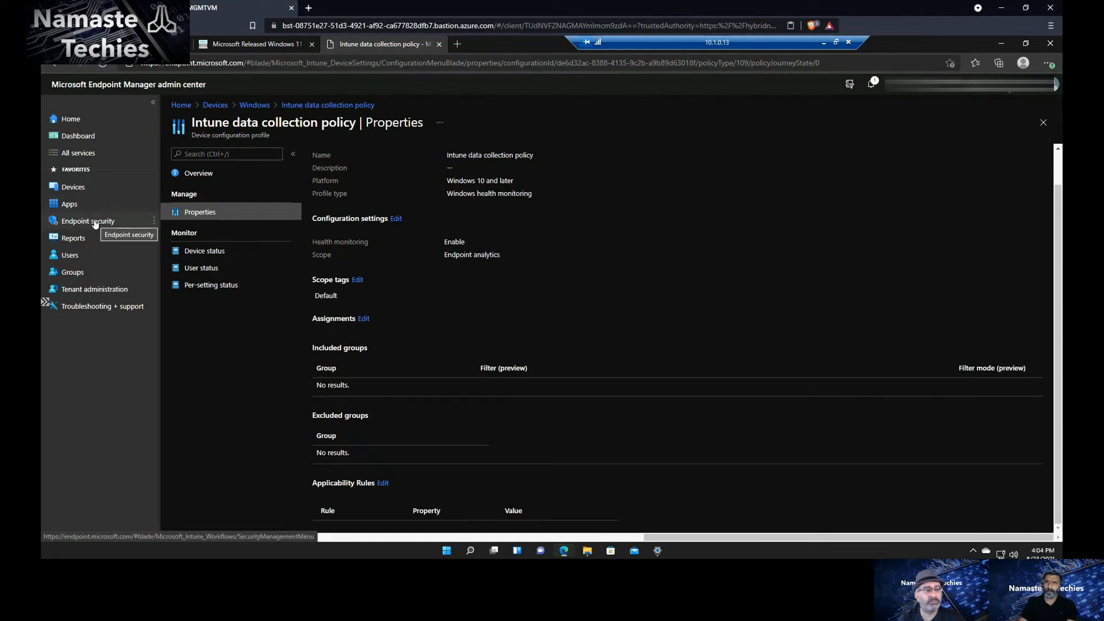
# - Open the filter evaluation report of the WINDOWS11 device from the list of all devices
pyautogui.click(68, 186)
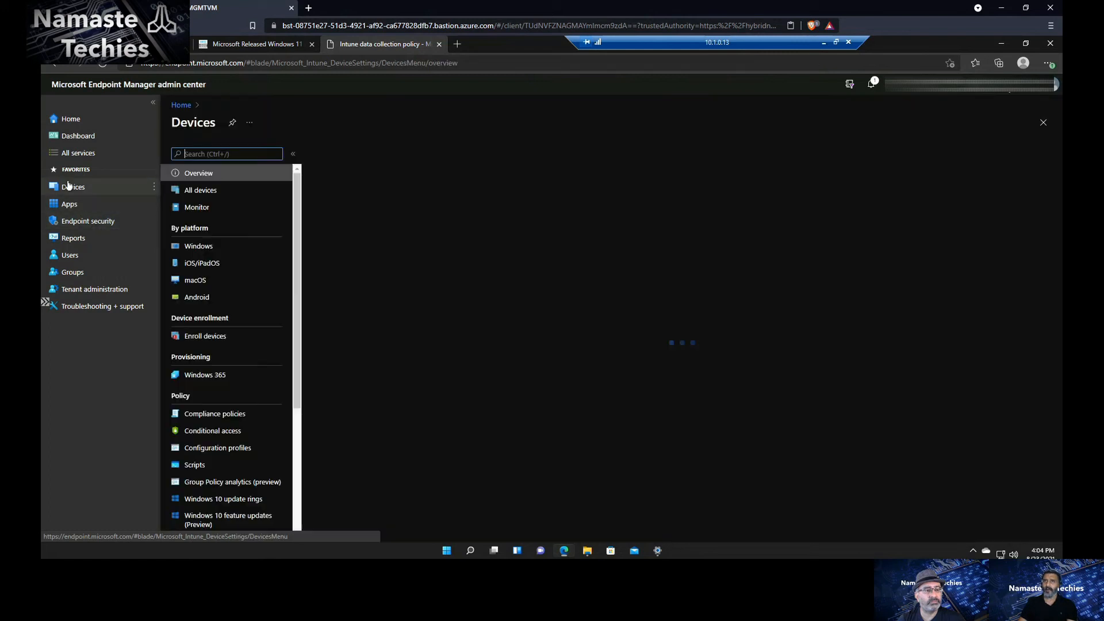
pyautogui.click(217, 192)
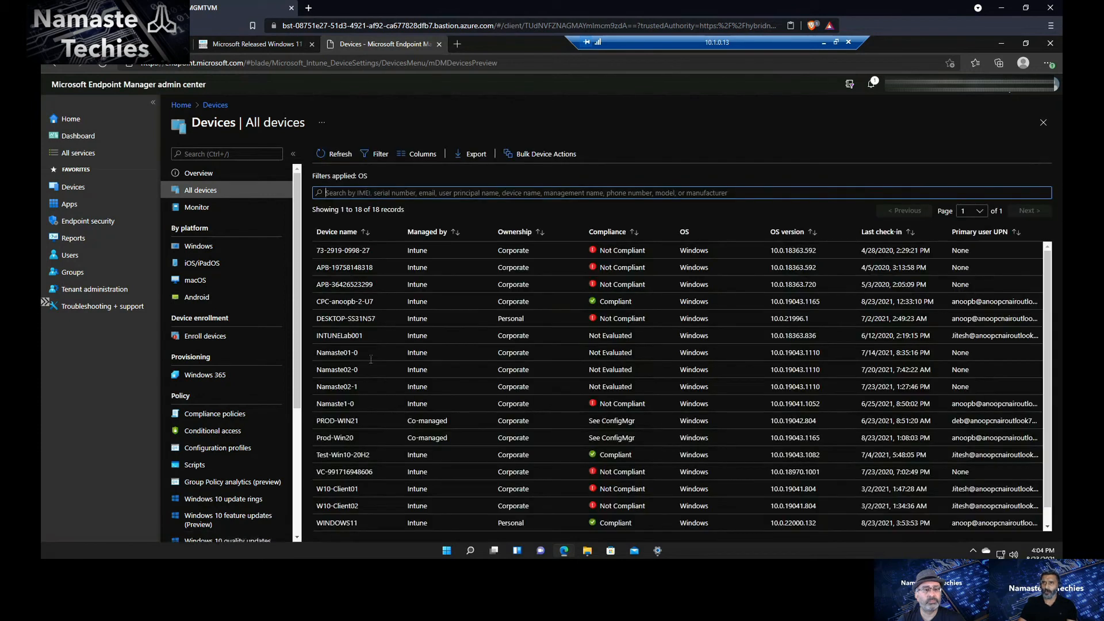
pyautogui.click(343, 520)
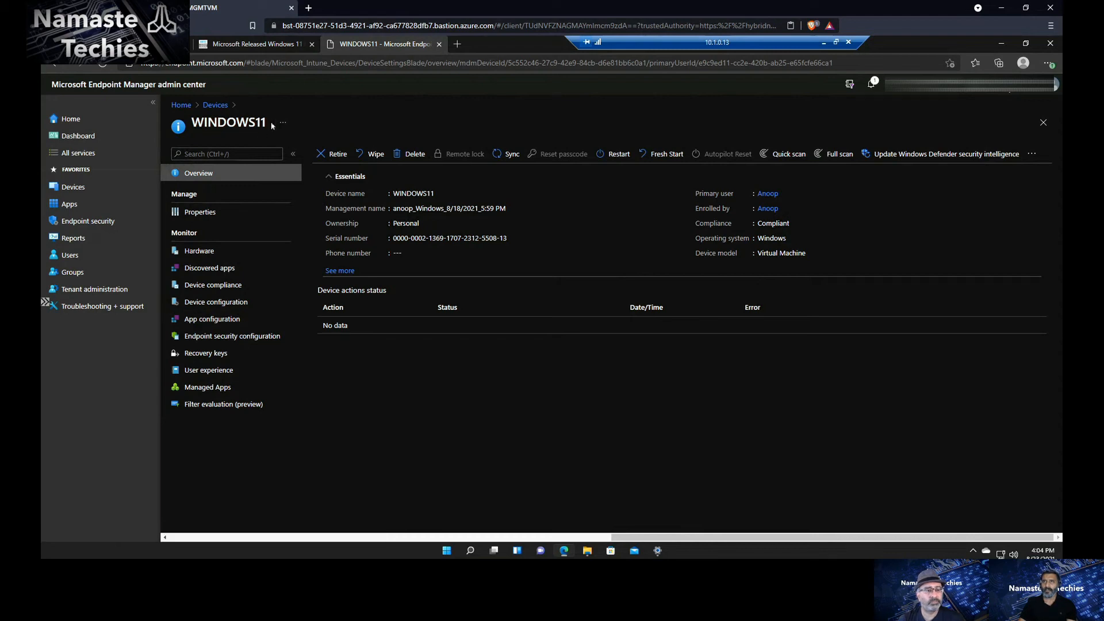
pyautogui.click(223, 404)
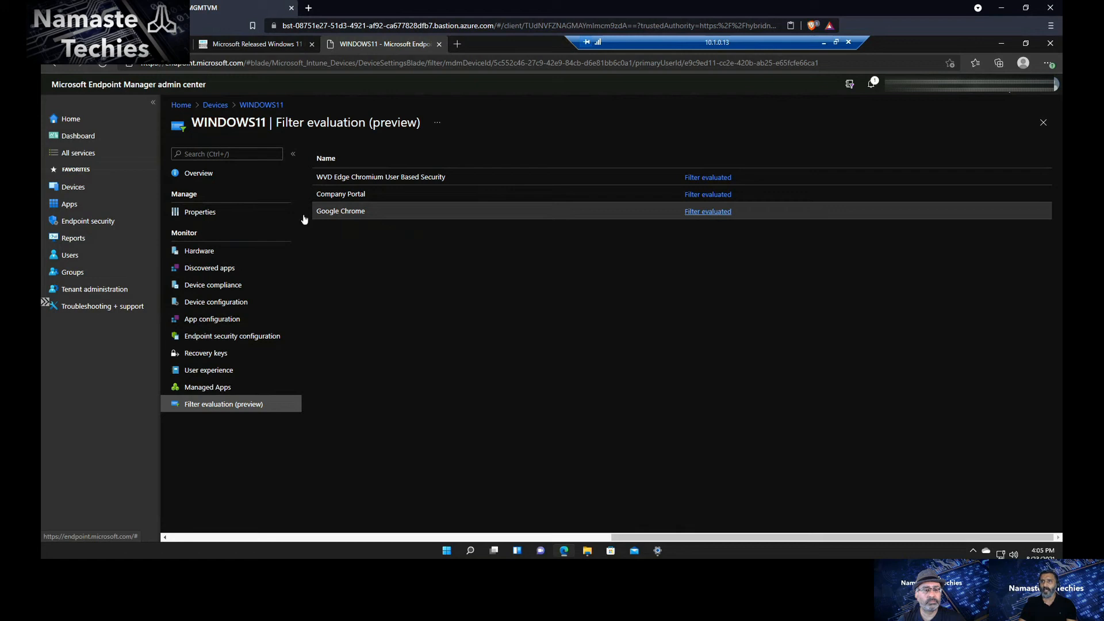
# - Inspect the WINDOWS11 device's Google Chrome filter evaluation, checking the mode, evaluation result and model property, and close the details
pyautogui.click(702, 213)
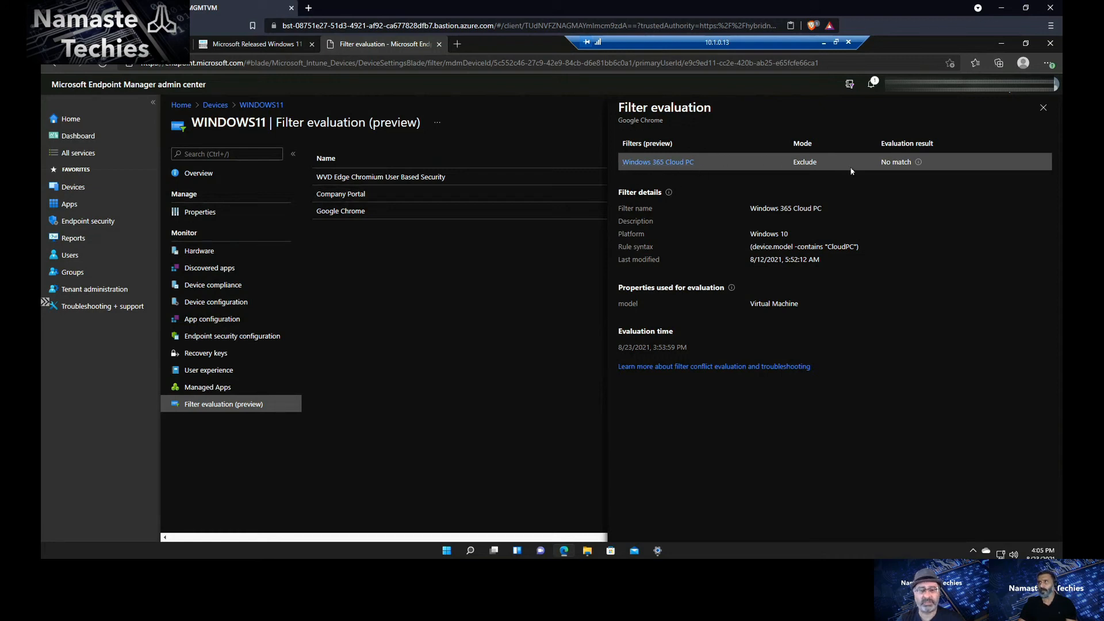
pyautogui.doubleClick(799, 162)
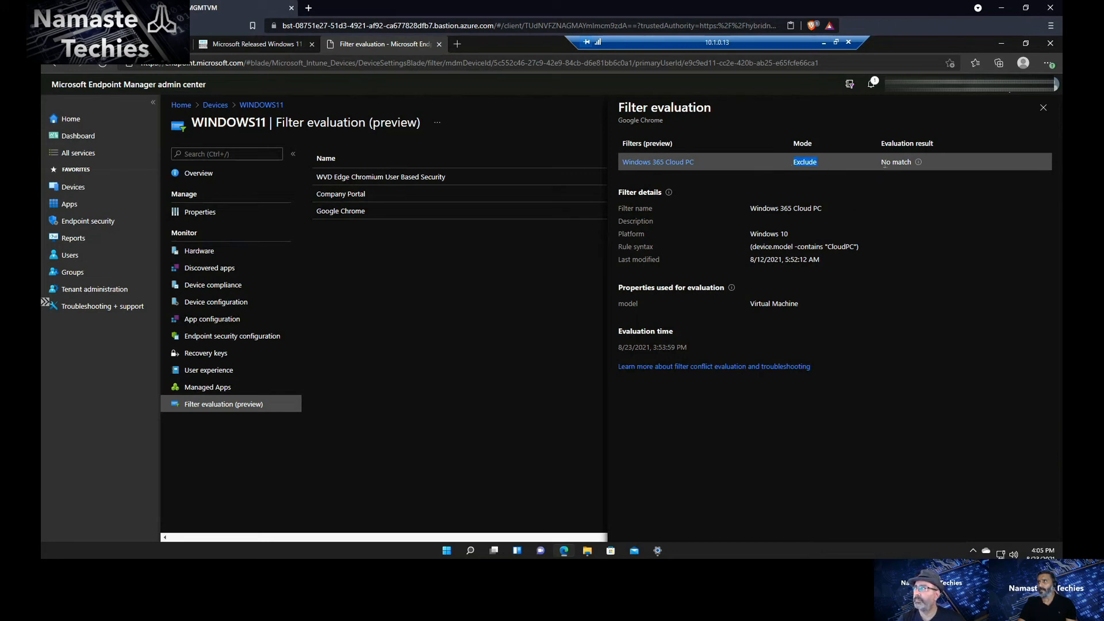
pyautogui.moveTo(913, 159); pyautogui.dragTo(914, 165)
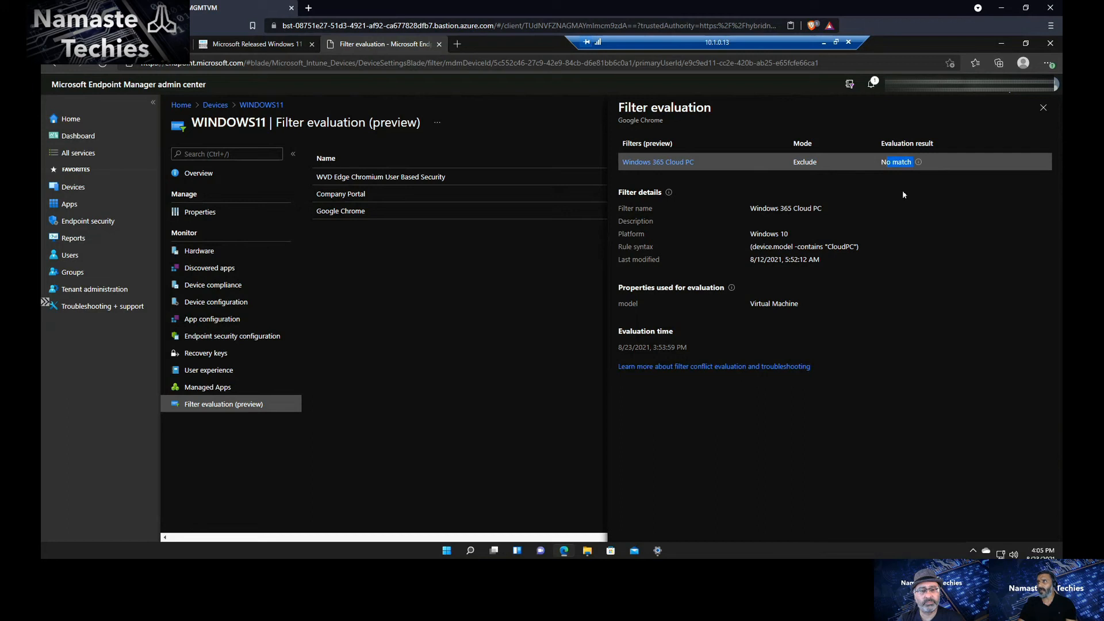
pyautogui.moveTo(920, 169)
pyautogui.click(760, 312)
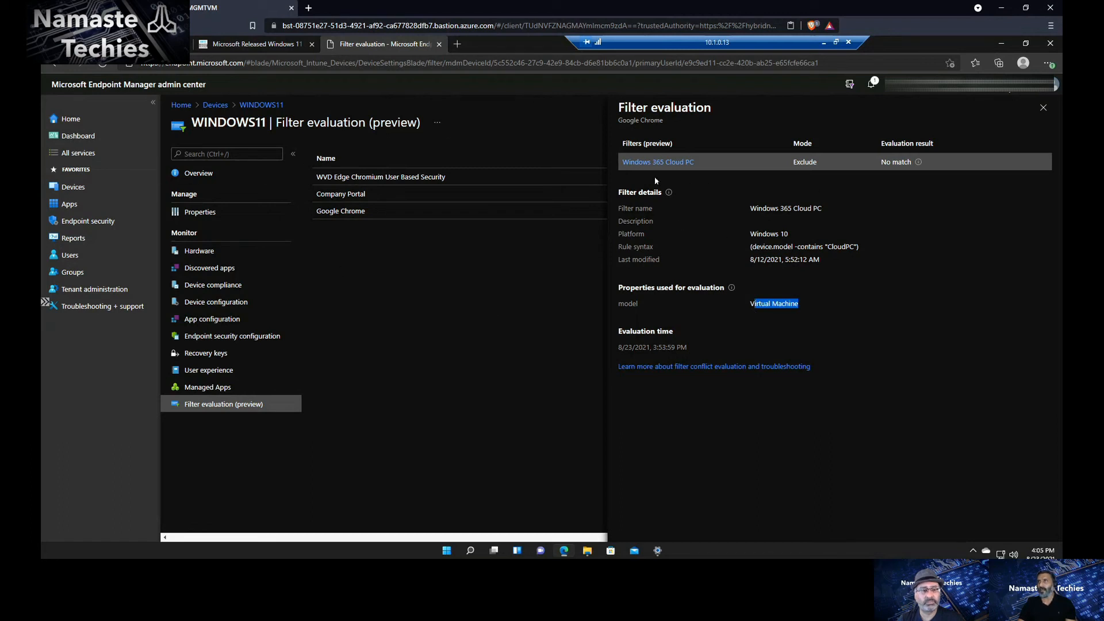
pyautogui.click(1043, 107)
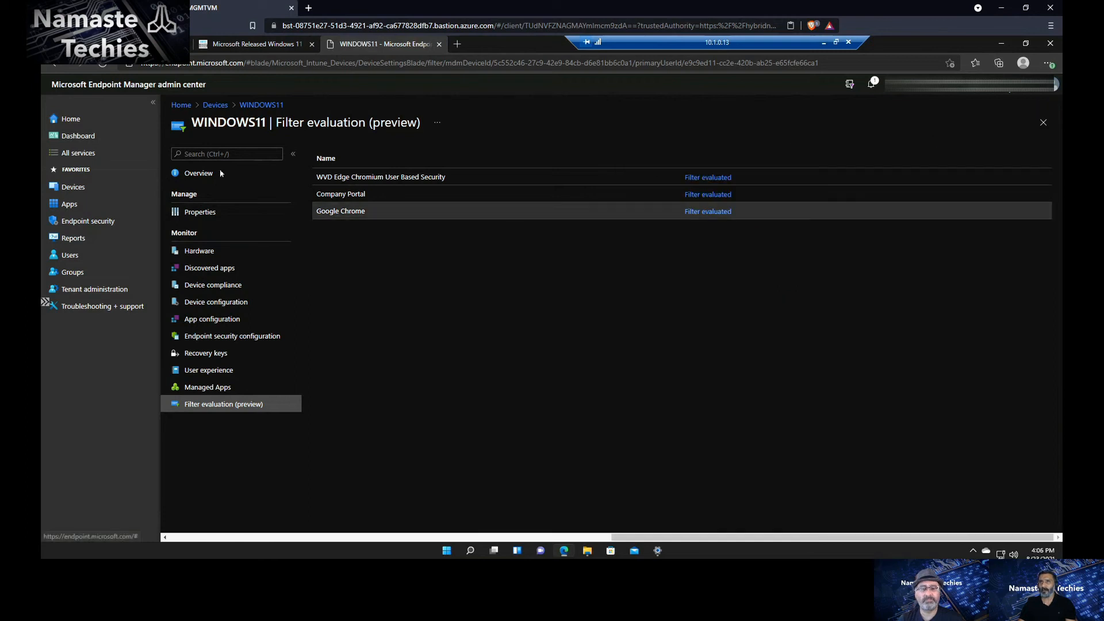
# - Open the Google Chrome filter evaluation details for the Cloud PC whose device name starts with CPC
pyautogui.click(215, 105)
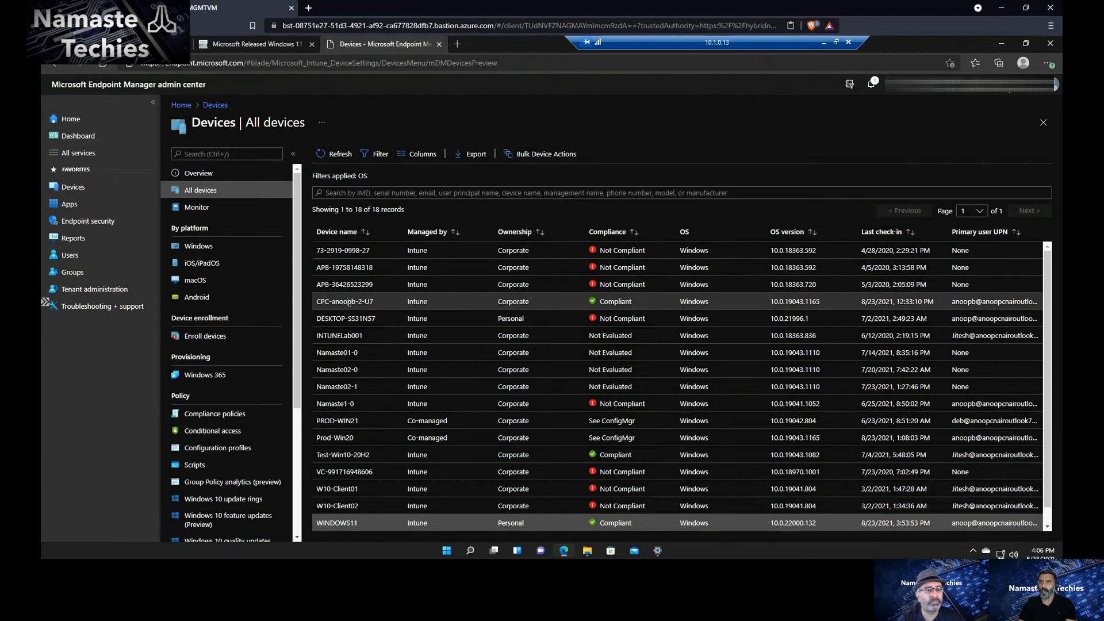
pyautogui.click(347, 302)
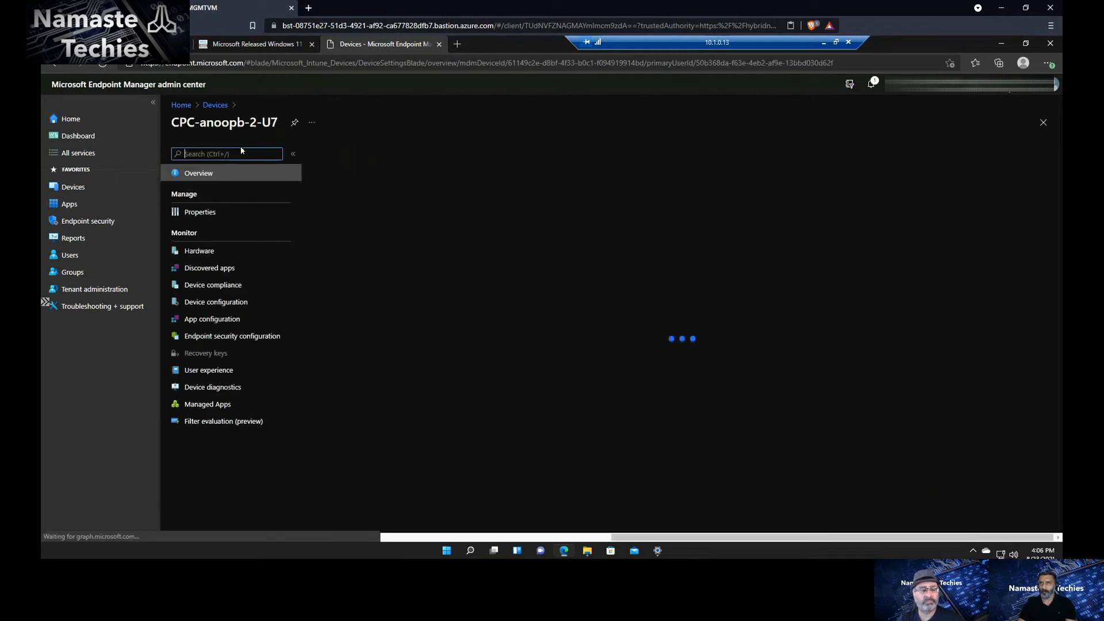
pyautogui.click(225, 441)
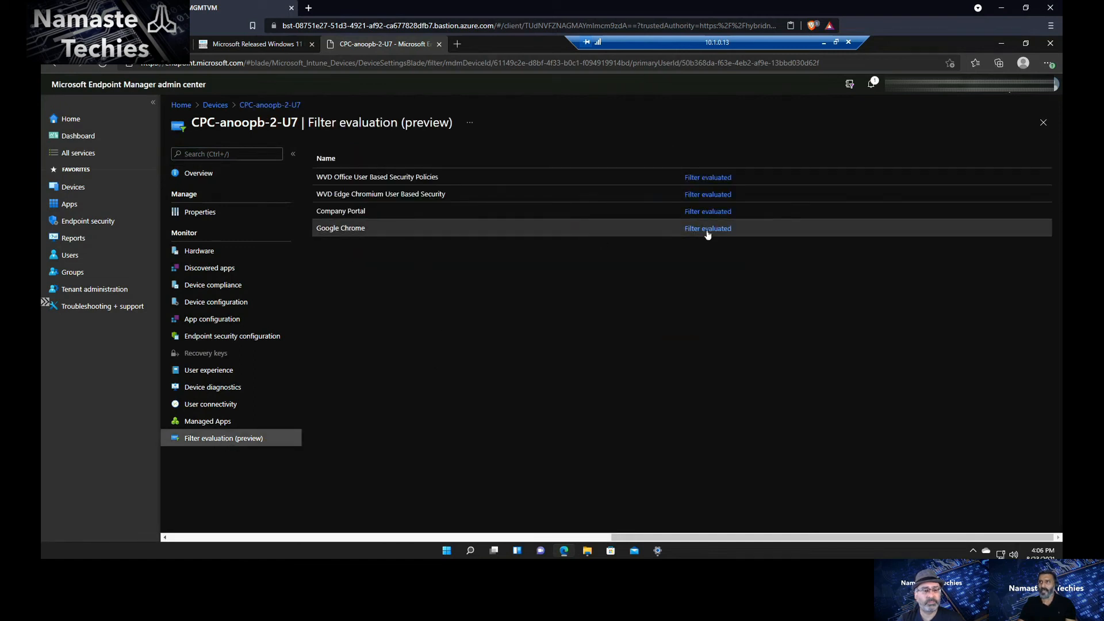
pyautogui.click(706, 229)
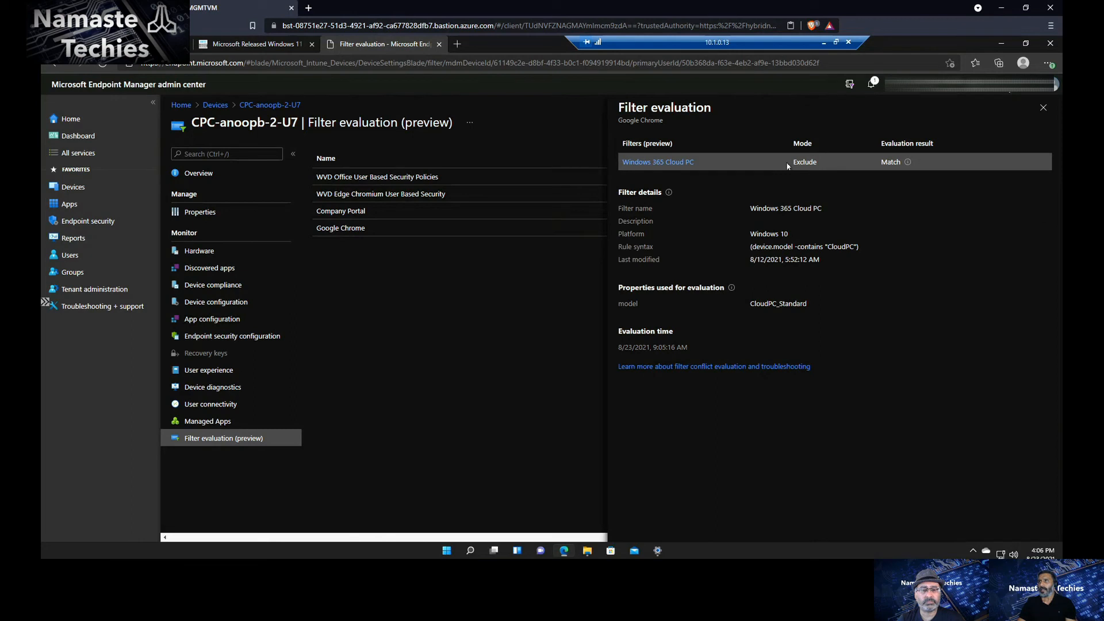
# - Examine the Cloud PC's Google Chrome filter evaluation, checking the mode, rule syntax and model property used for evaluation, and close the details
pyautogui.doubleClick(823, 161)
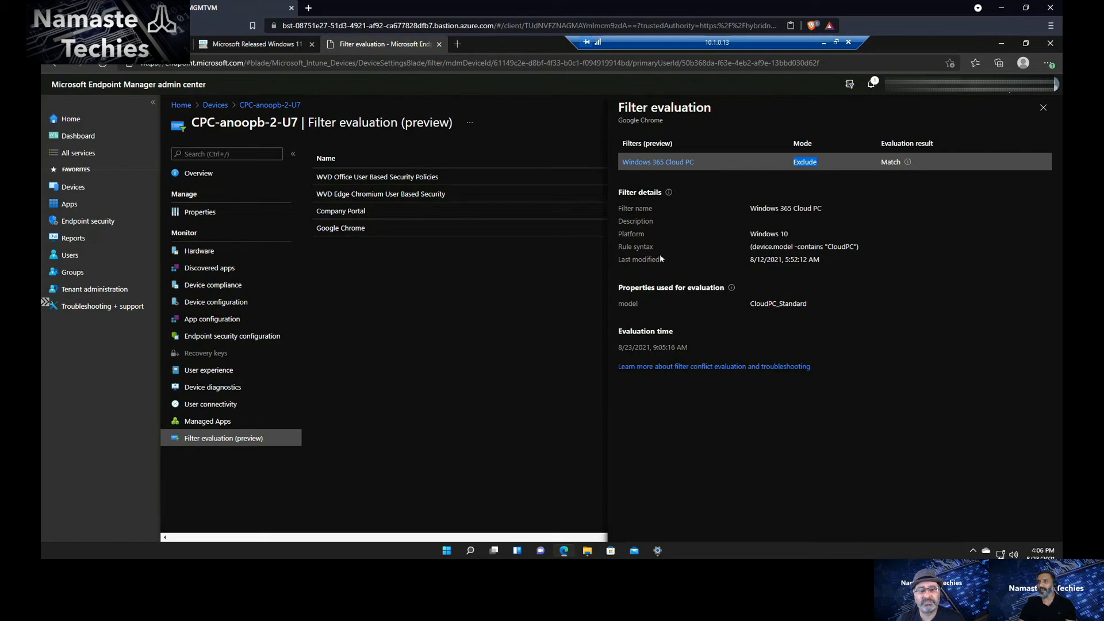
pyautogui.moveTo(655, 247); pyautogui.dragTo(622, 247)
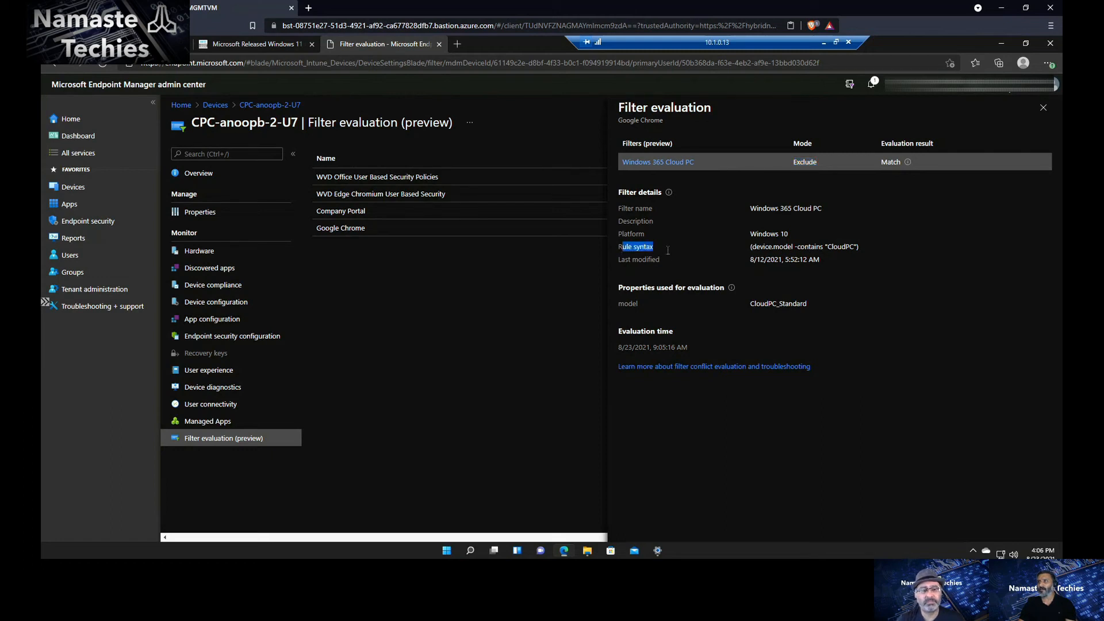
pyautogui.moveTo(796, 247); pyautogui.dragTo(755, 247)
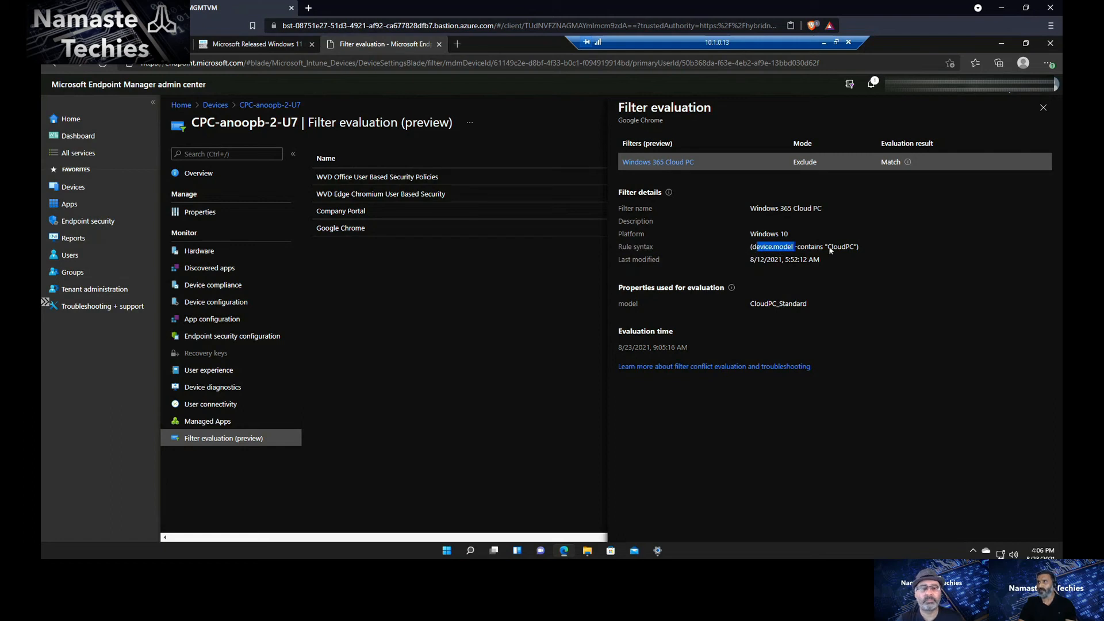
pyautogui.moveTo(828, 248); pyautogui.dragTo(852, 248)
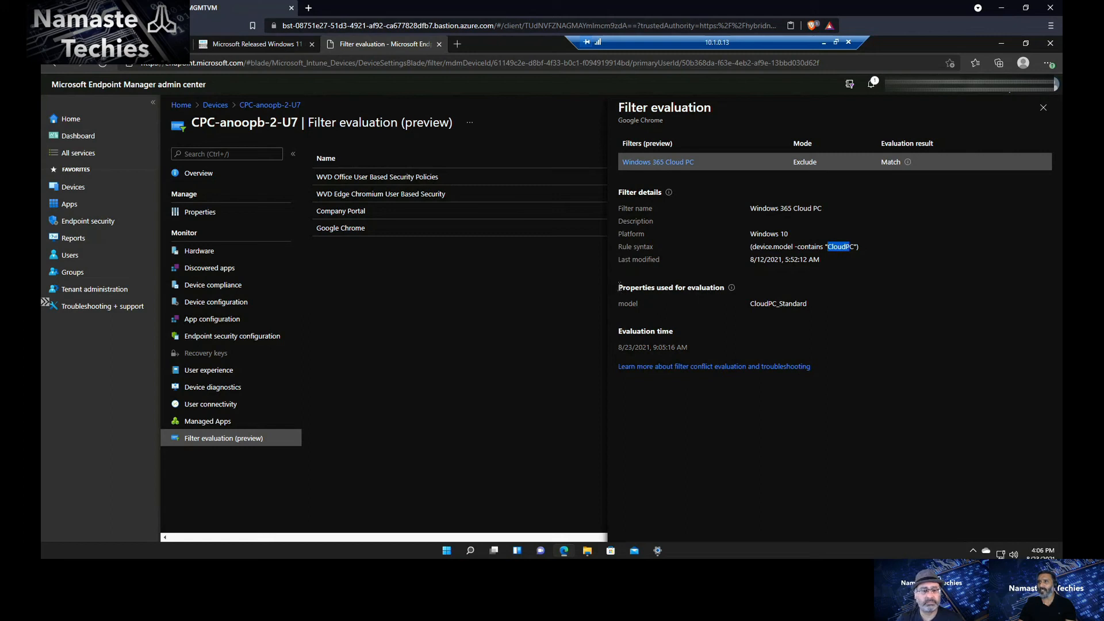
pyautogui.moveTo(618, 287); pyautogui.dragTo(727, 287)
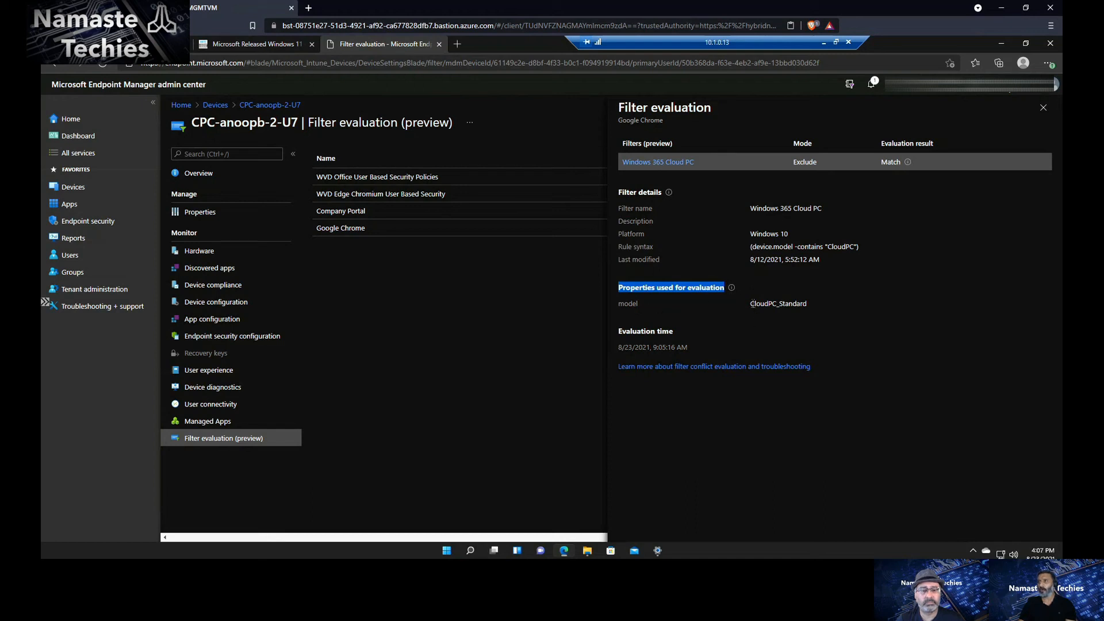
pyautogui.moveTo(749, 303); pyautogui.dragTo(811, 304)
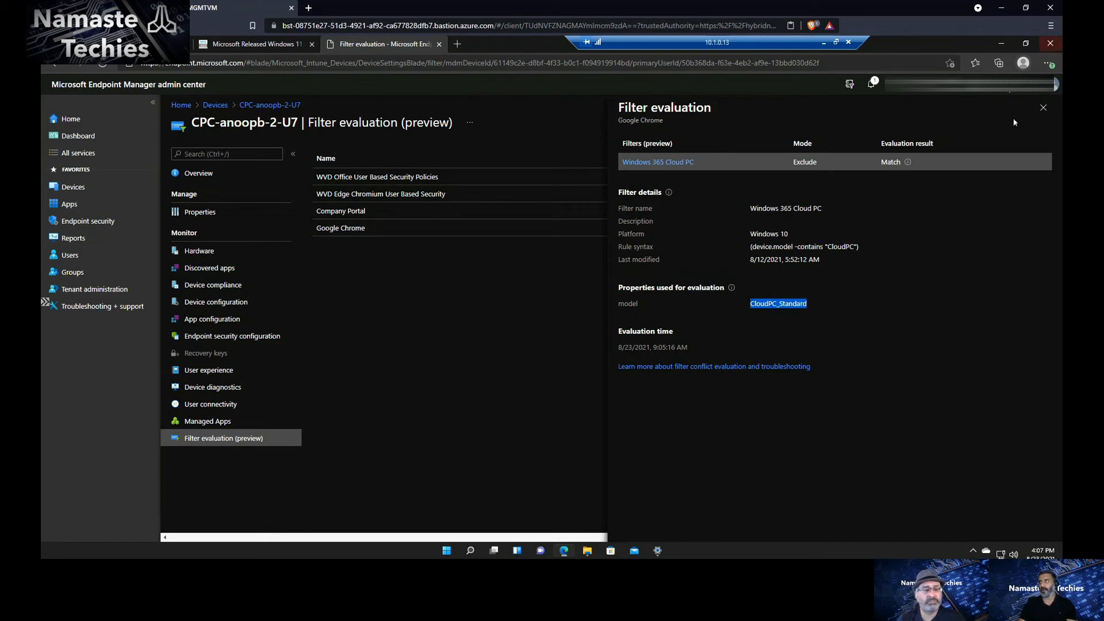
pyautogui.click(1042, 108)
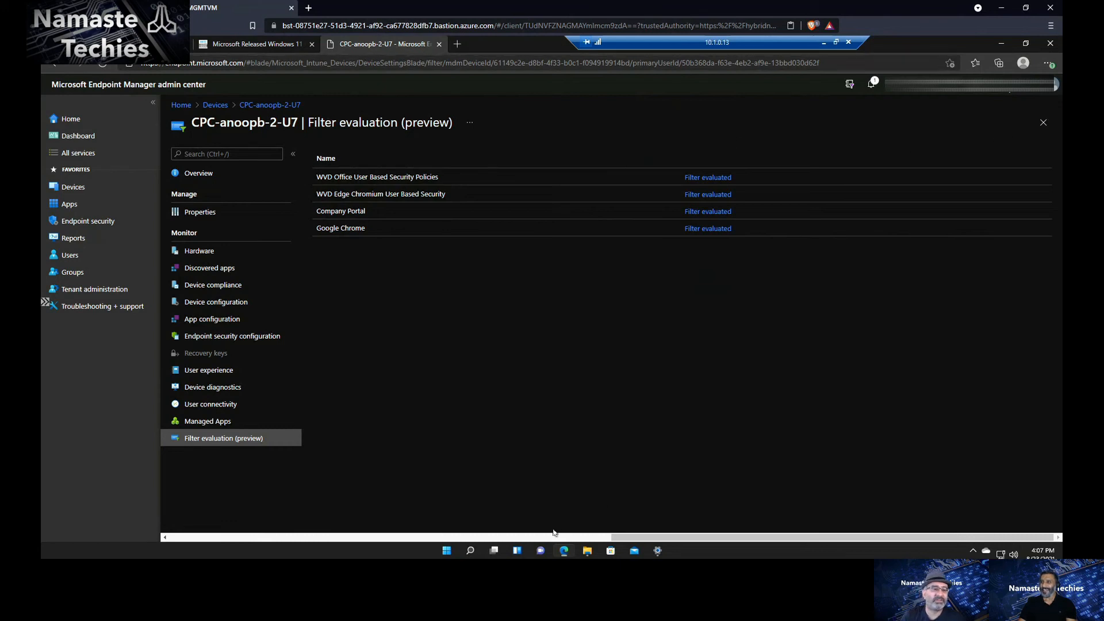
pyautogui.click(540, 568)
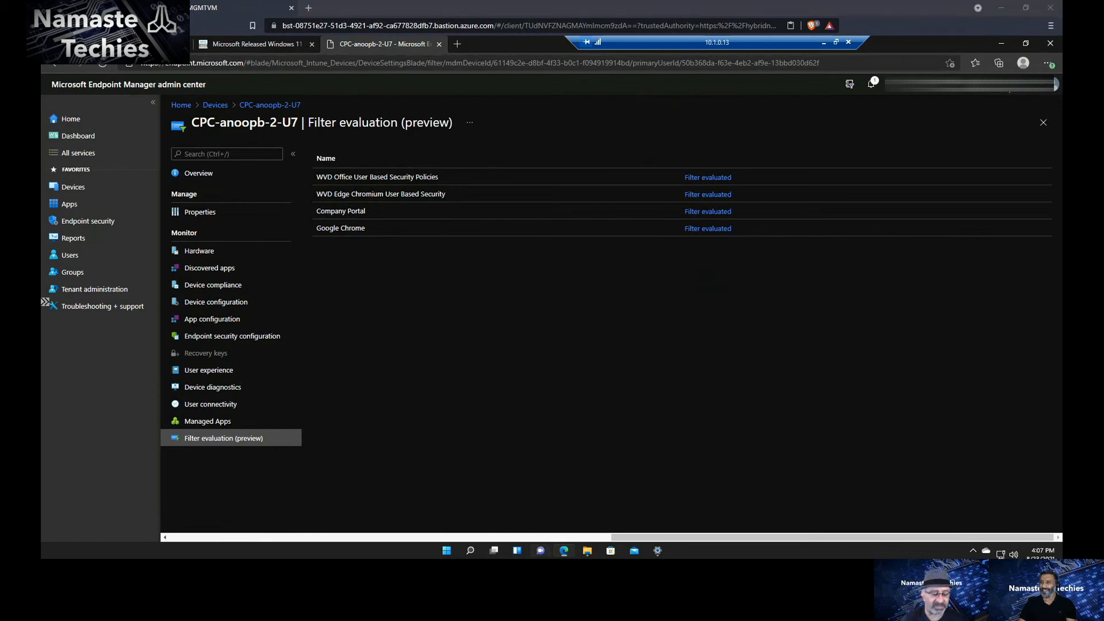